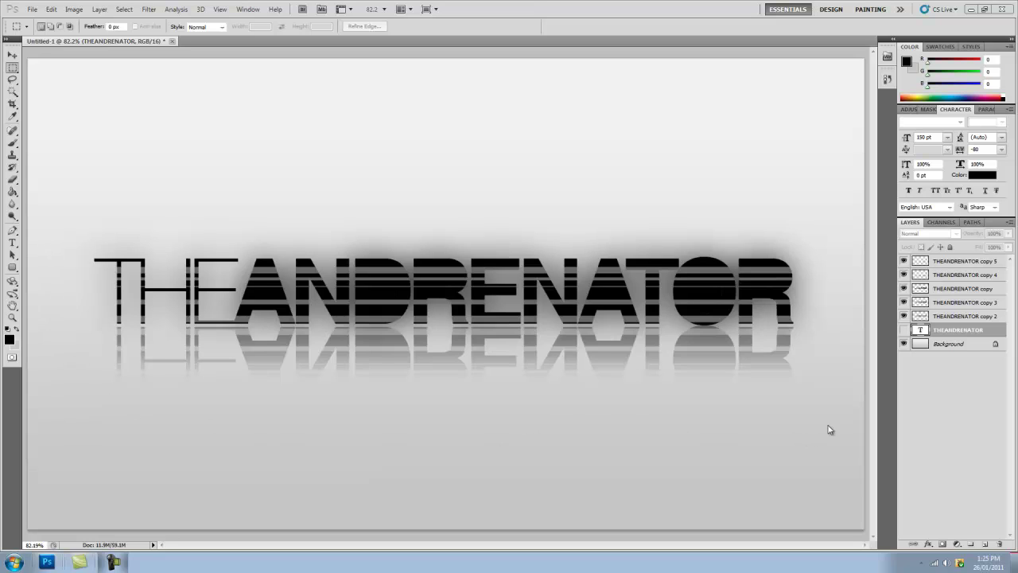
- Create a new white 1920 × 1080 px, 100 ppi, 16-bit RGB document
left_click(33, 9)
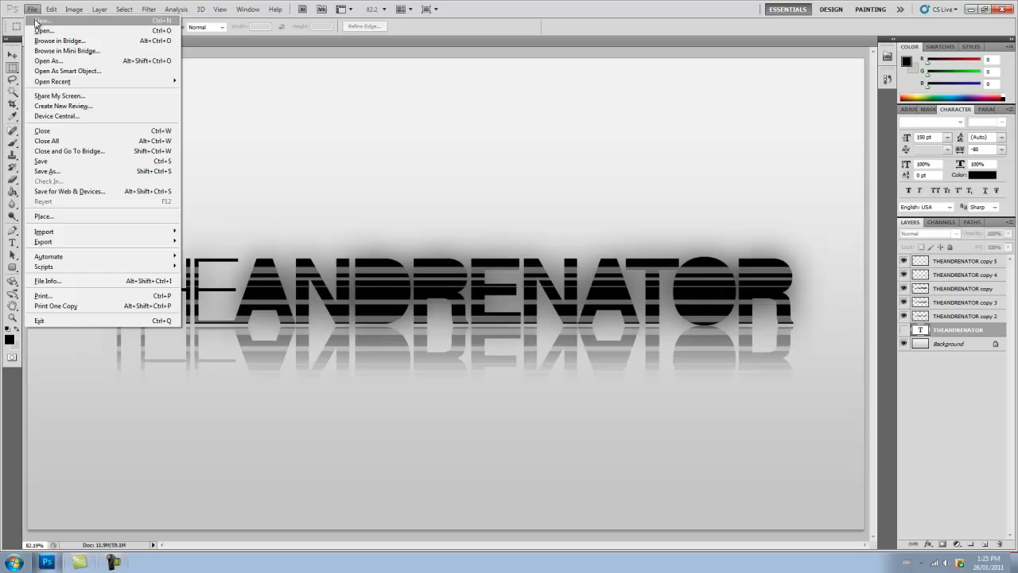
left_click(36, 20)
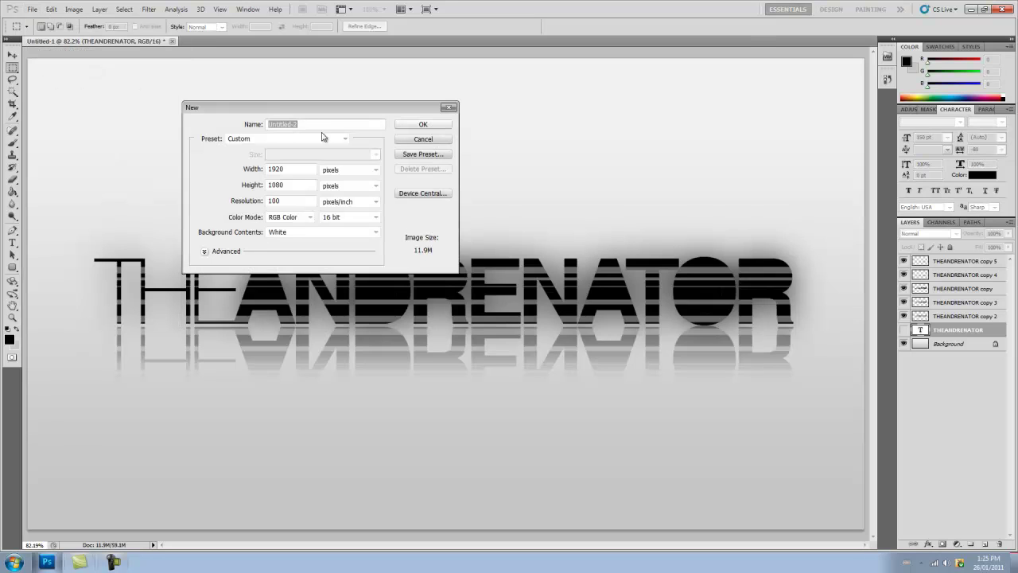
left_click(289, 168)
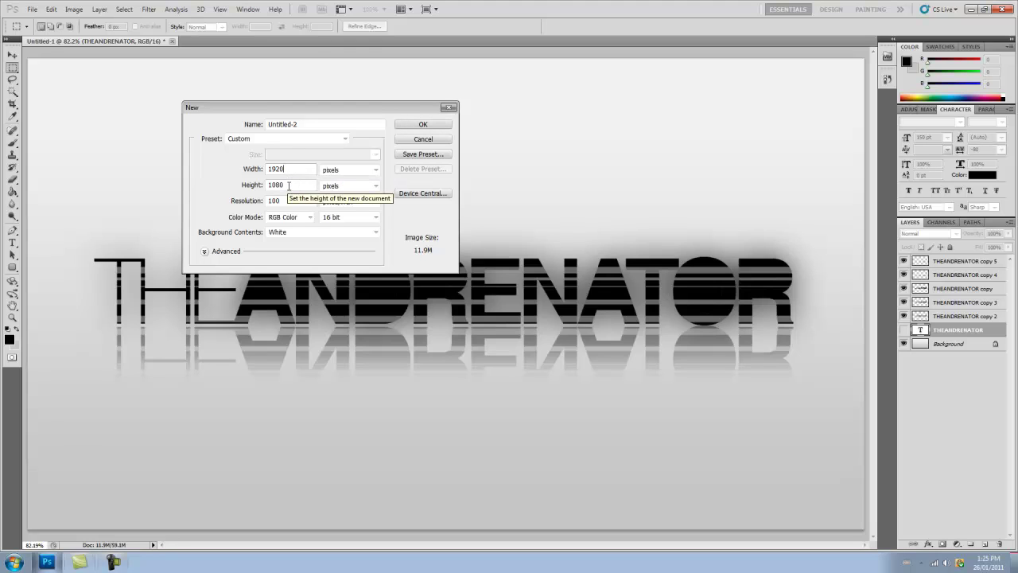
left_click(288, 186)
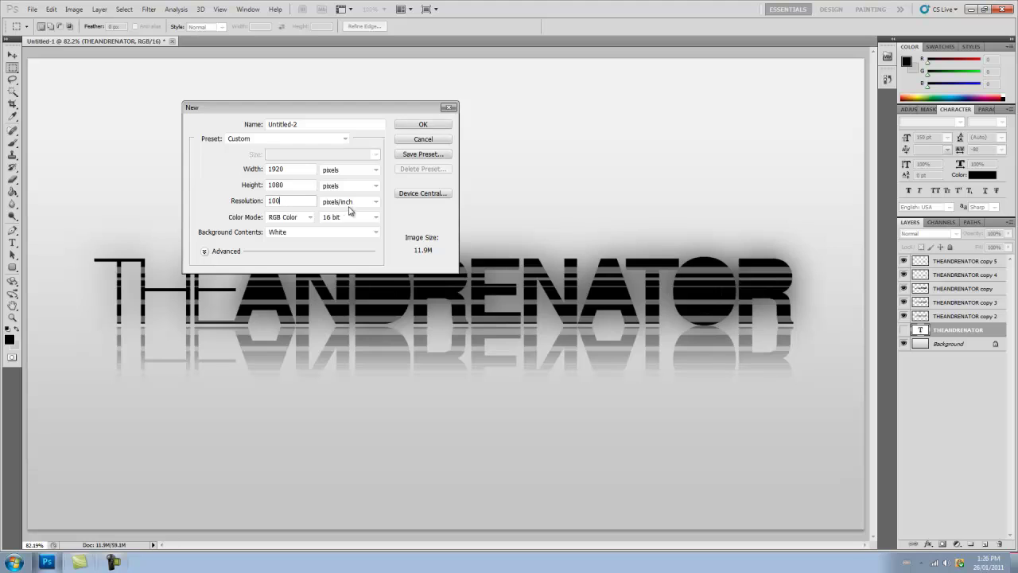
left_click(422, 125)
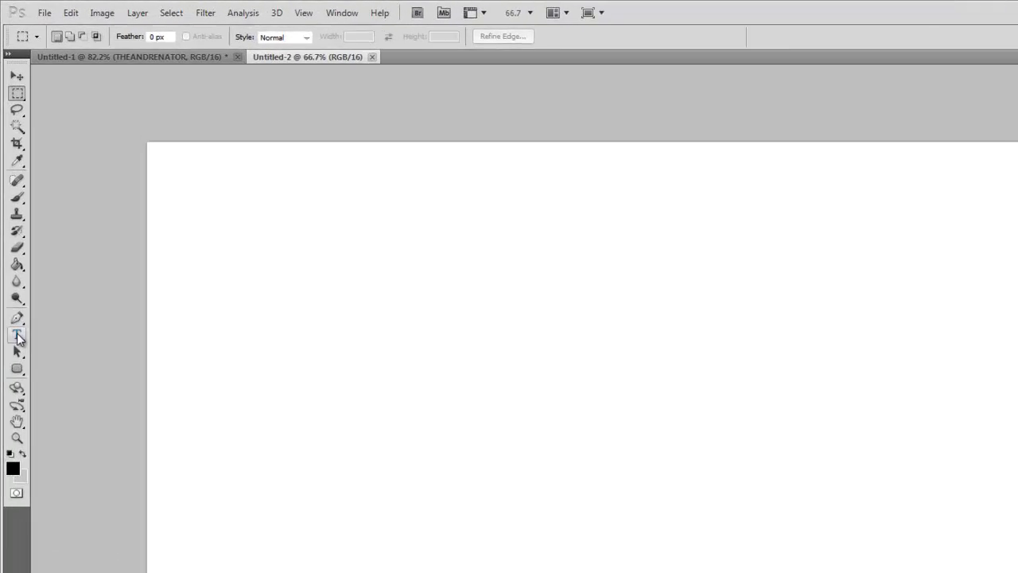
- Type THEANDRENATOR in 150 pt Helvetica World Bold and move it to the canvas centre
left_click(13, 244)
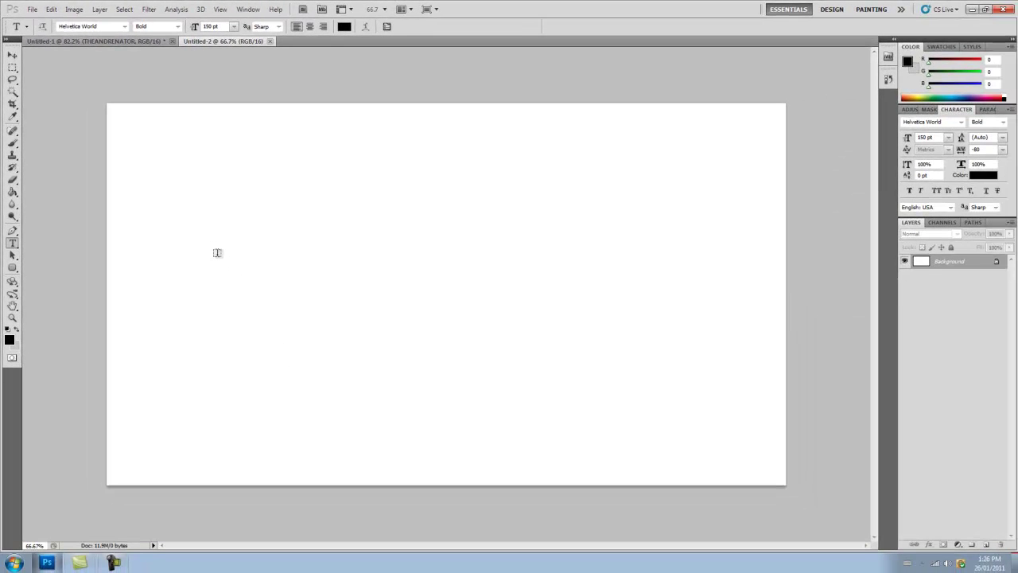
left_click(215, 251)
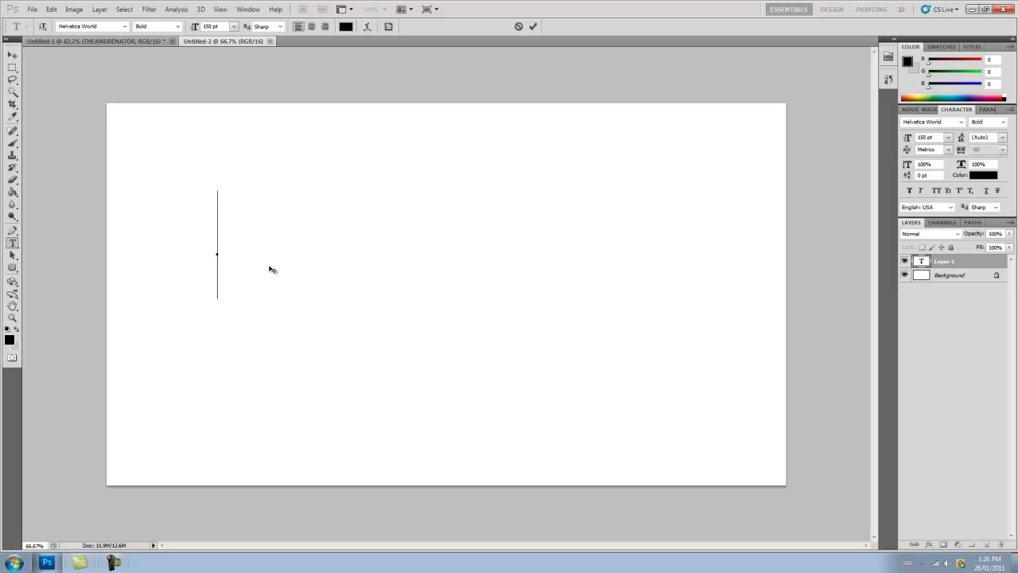
type("the")
key("BackSpace")
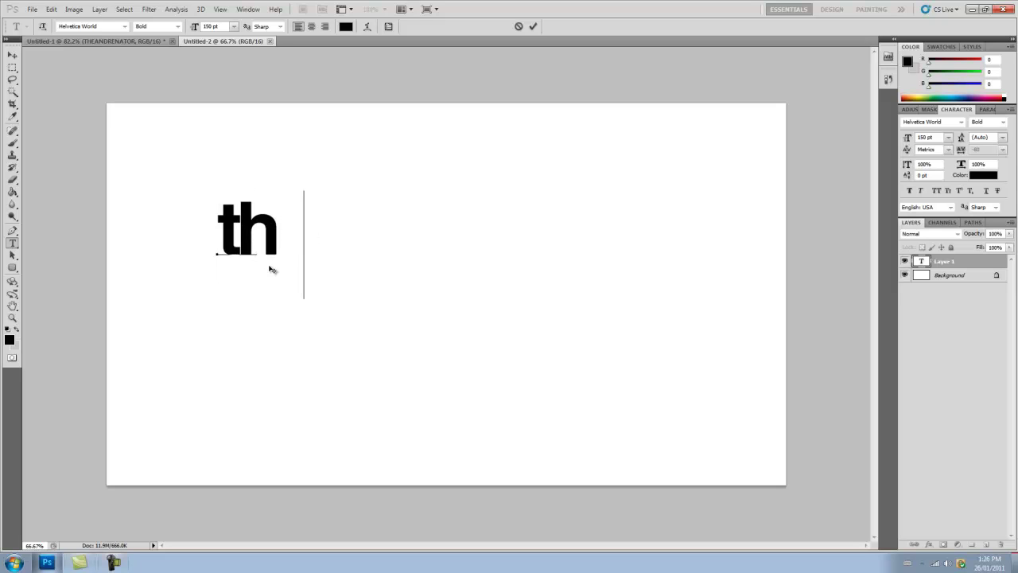
key("BackSpace")
key("BackSpace")
type("THEANDRENATOR")
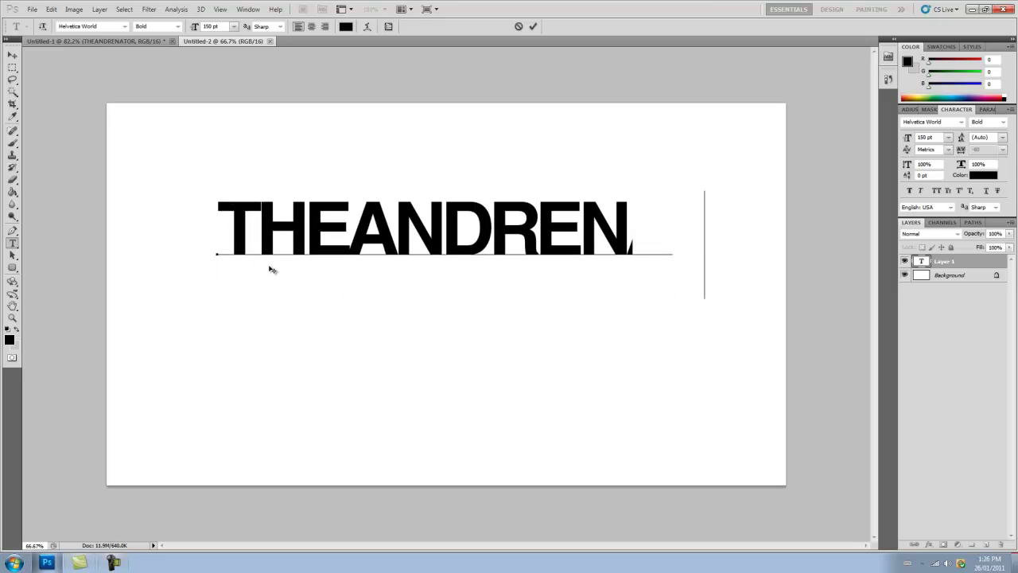
left_click(12, 54)
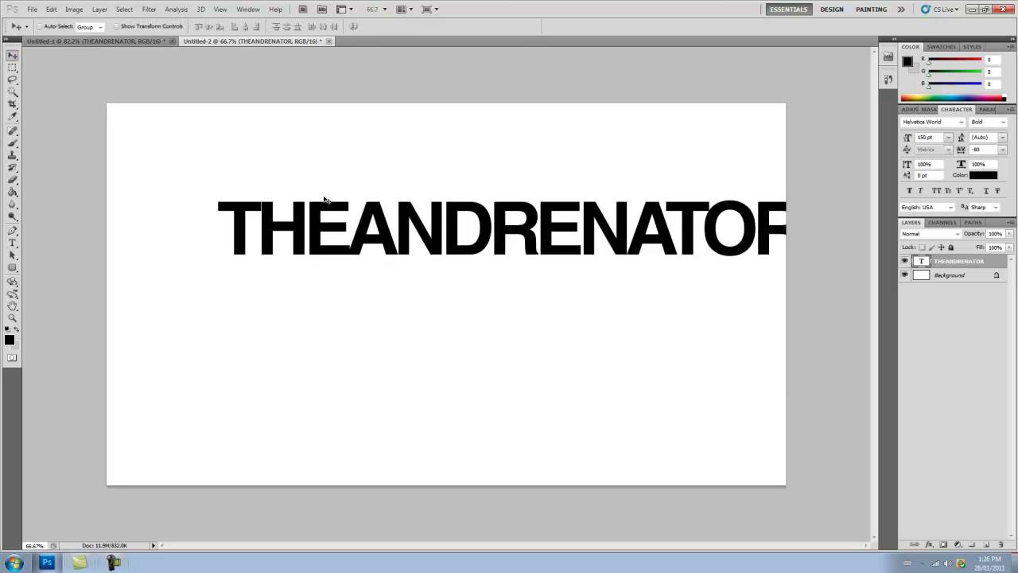
left_click_drag(322, 235, 148, 294)
- Set THE in Helvetica Neue LT Com 35 Thin, keep ANDRENATOR bold, and recentre the word
key("t")
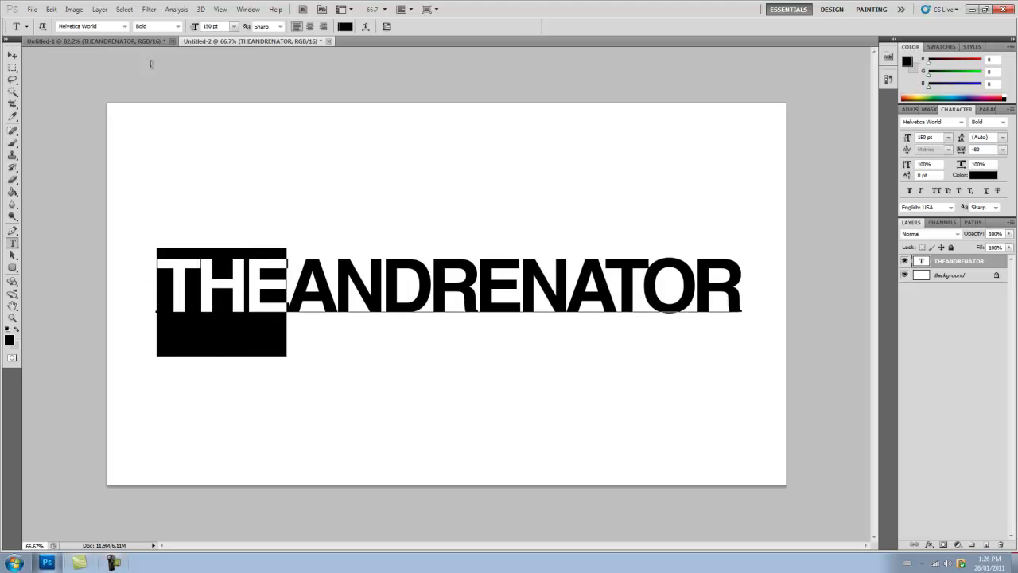
left_click(125, 27)
scroll(104, 107, "up", 1)
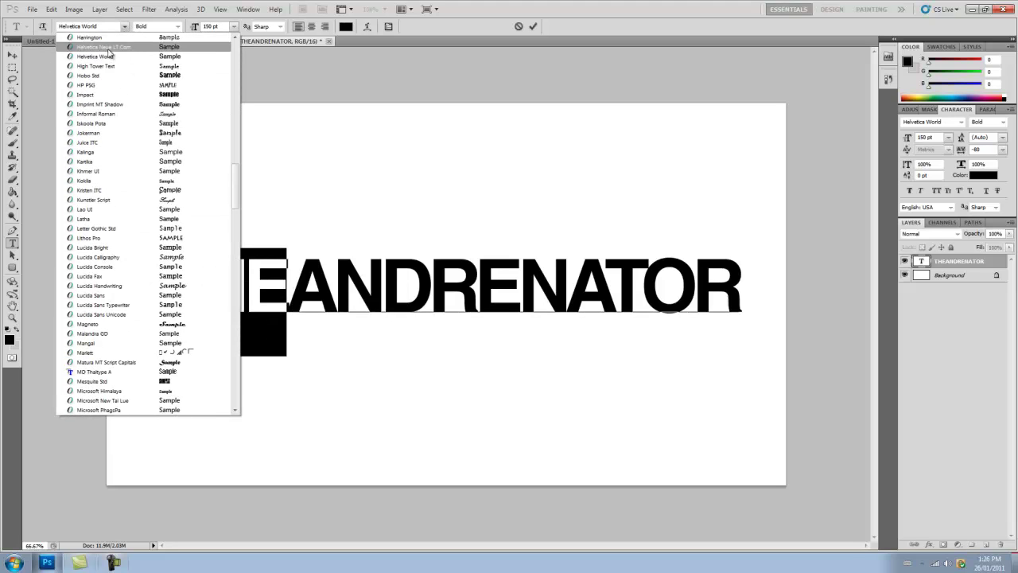
left_click(111, 55)
left_click(329, 328)
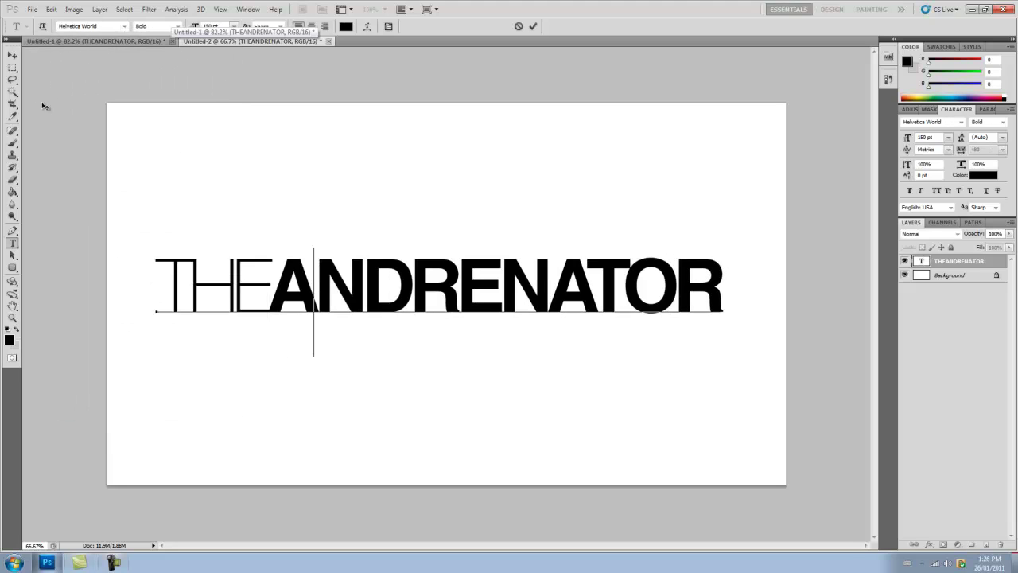
left_click(14, 55)
mouse_move(302, 307)
left_mouse_down()
mouse_move(318, 332)
mouse_move(320, 298)
left_mouse_up()
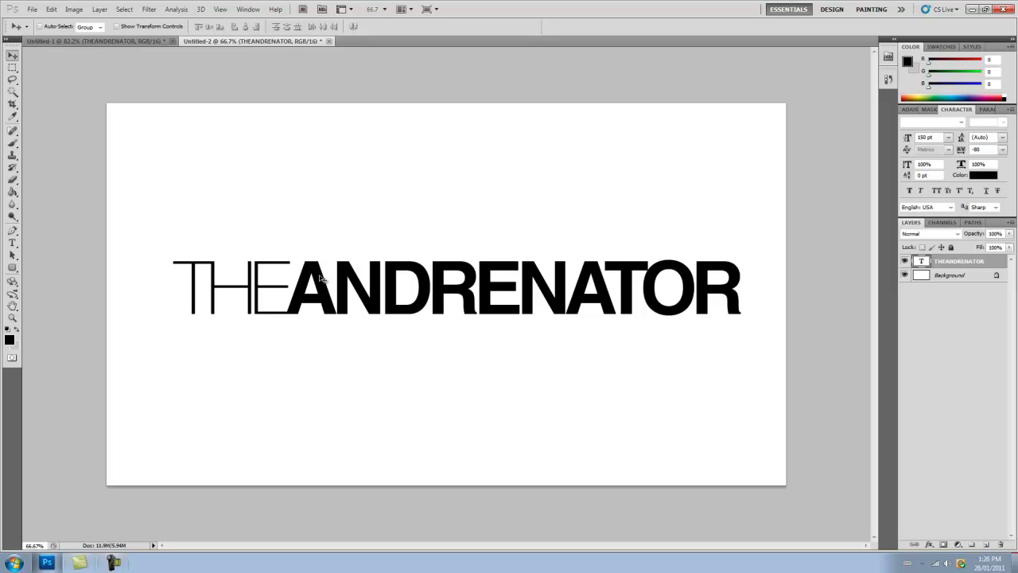
- Duplicate the THEANDRENATOR text layer with Ctrl+J and rasterize the copy's type
key("ctrl+j")
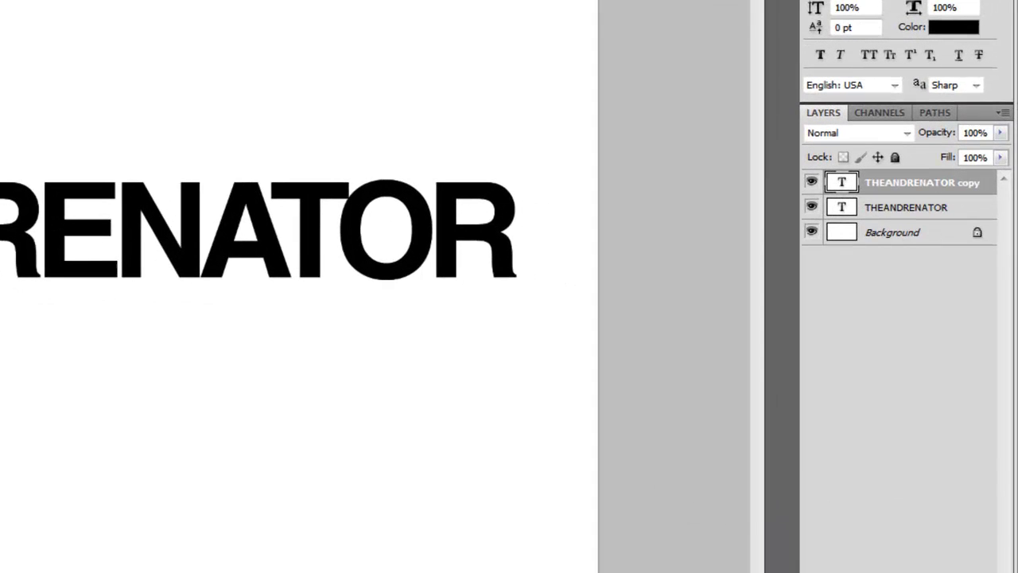
right_click(896, 196)
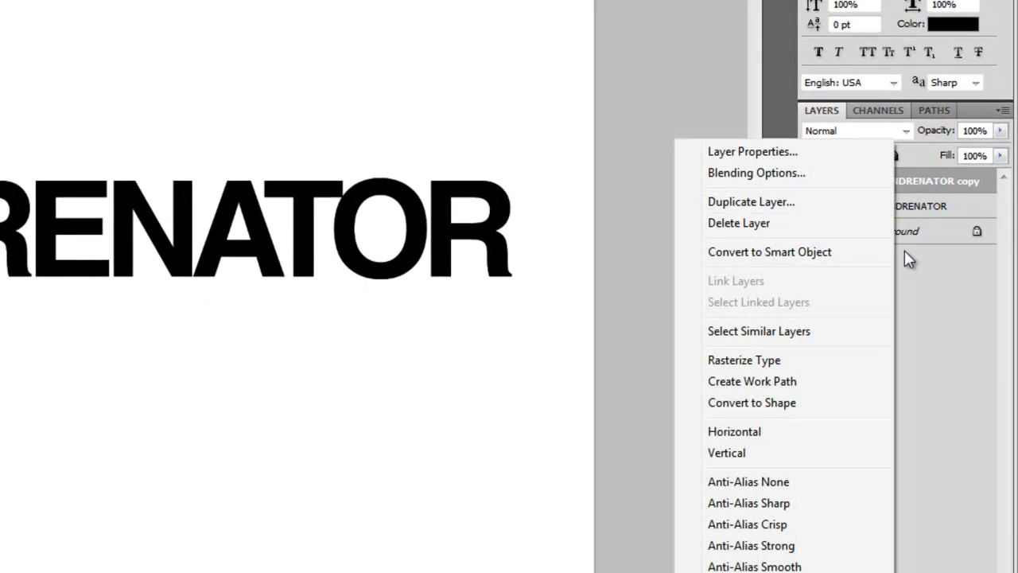
left_click(984, 307)
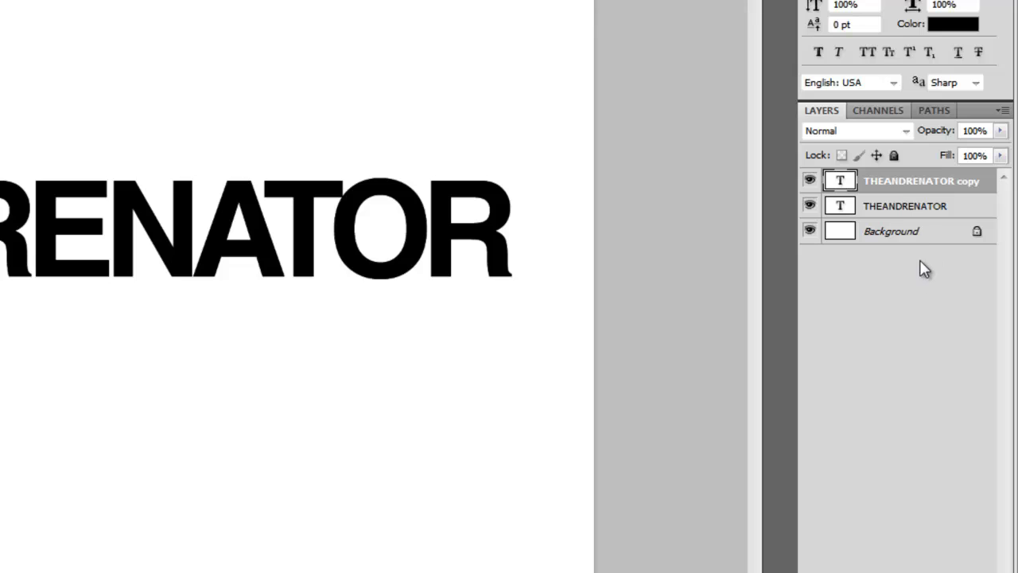
right_click(903, 183)
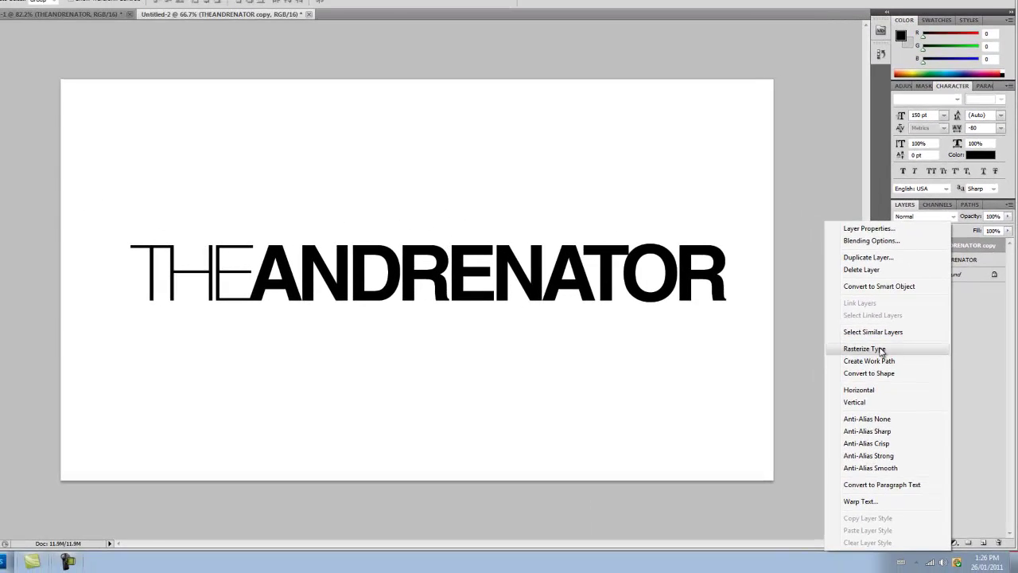
left_click(881, 350)
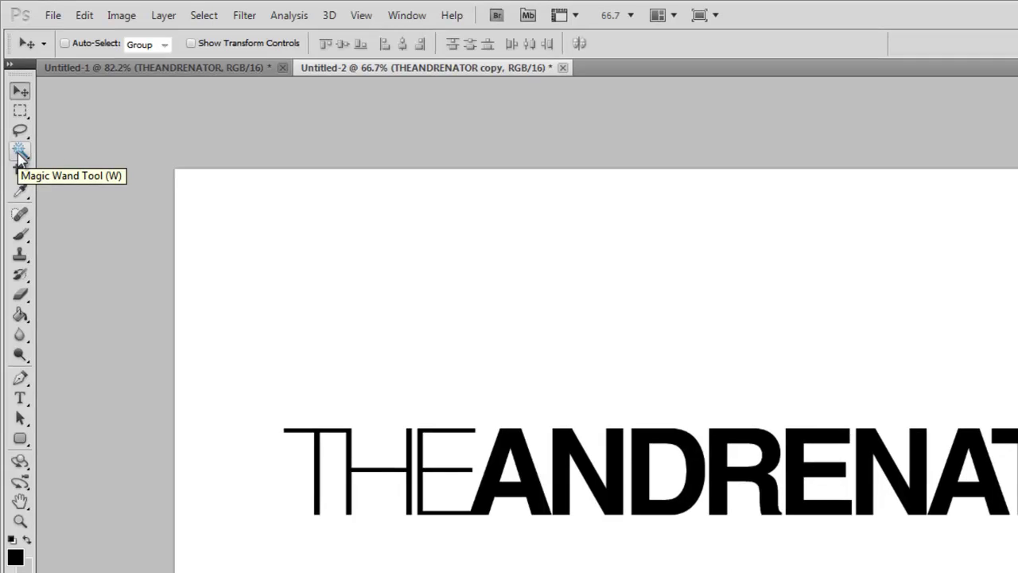
- Magic Wand the bold letters on the rasterized copy and expand the selection slightly
left_click(19, 153)
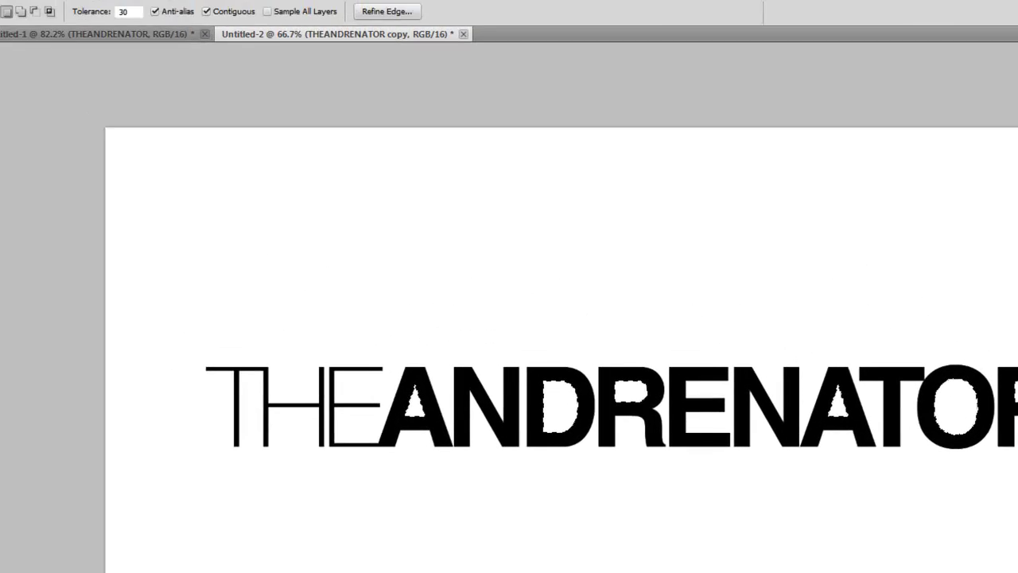
left_click(164, 14)
mouse_move(213, 189)
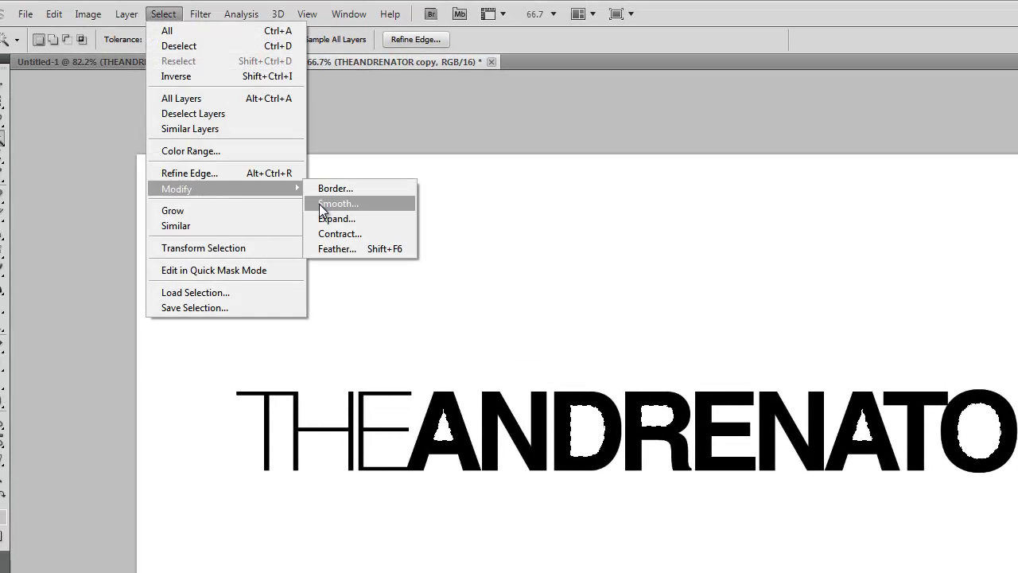
left_click(325, 218)
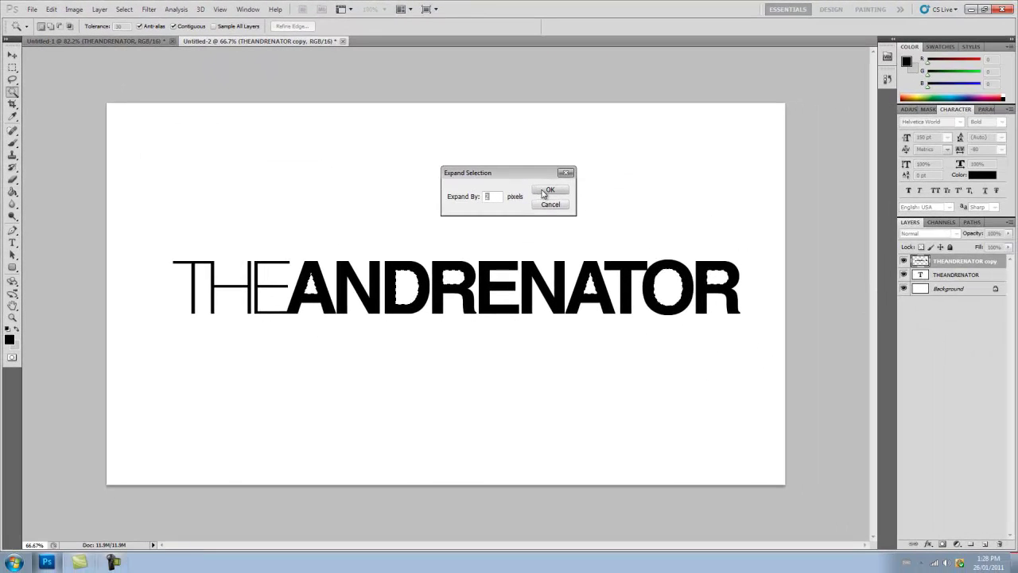
left_click(692, 243)
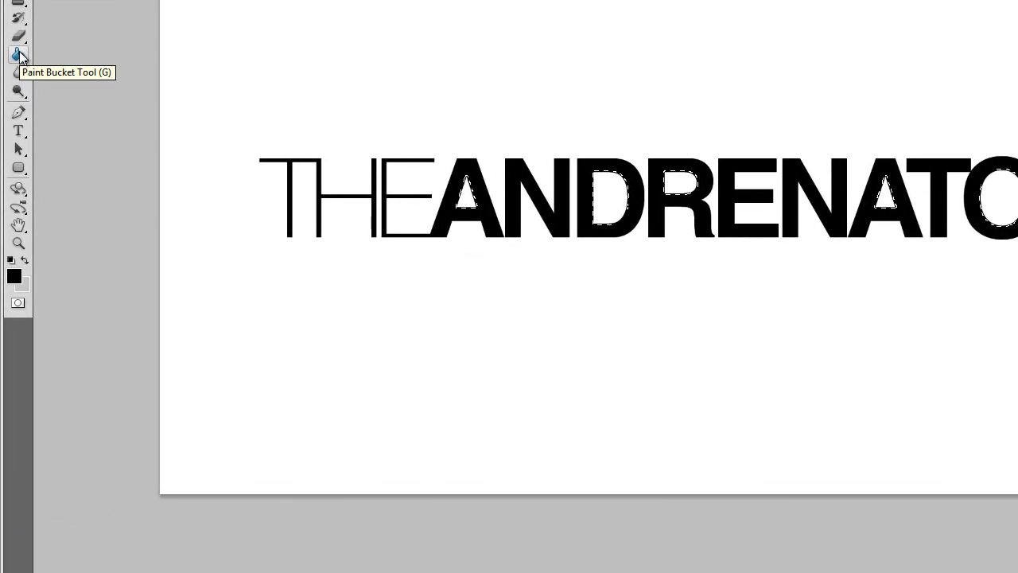
- Paint Bucket the holes in the bold ANDRENATOR letters solid black with Contiguous off
left_click(19, 52)
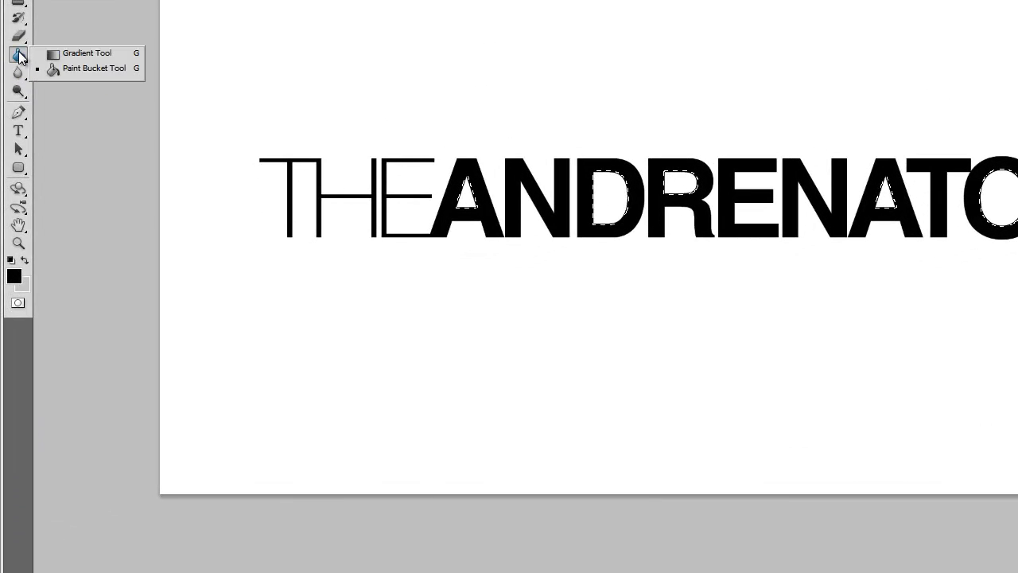
left_click(58, 70)
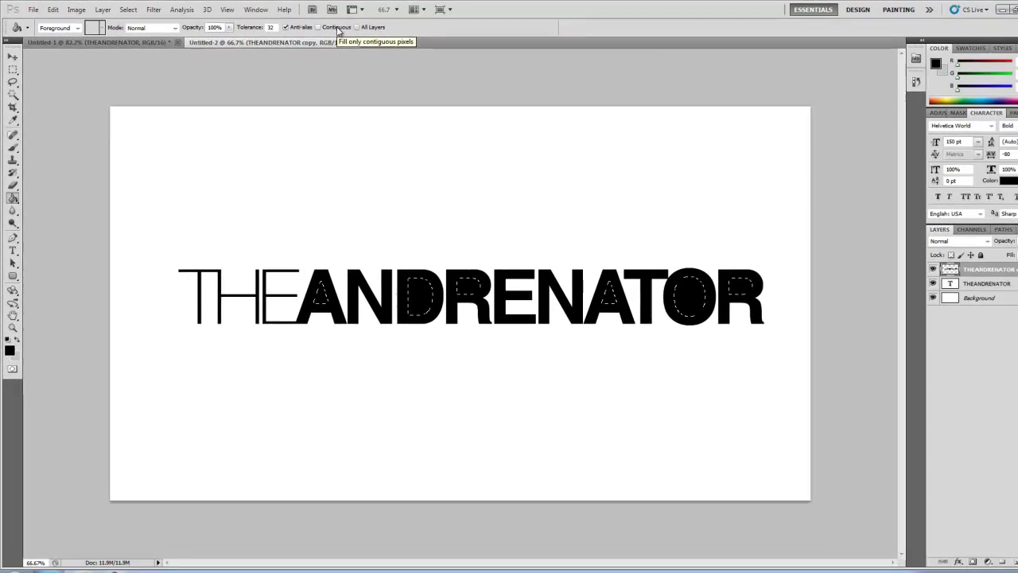
left_click(12, 67)
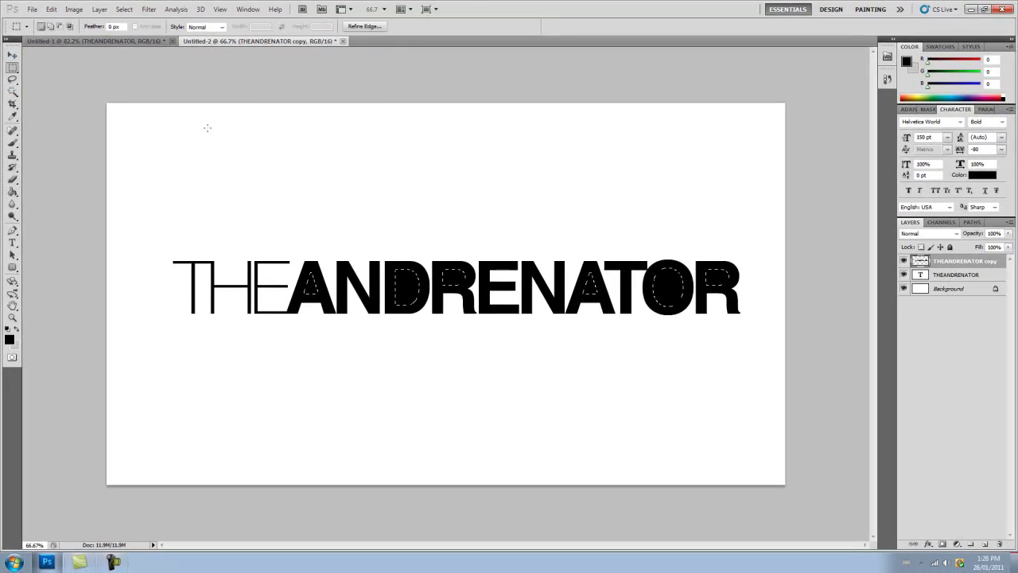
- Deselect, then duplicate the filled copy layer twice into THEANDRENATOR copy 2 and copy 3
left_click(207, 127)
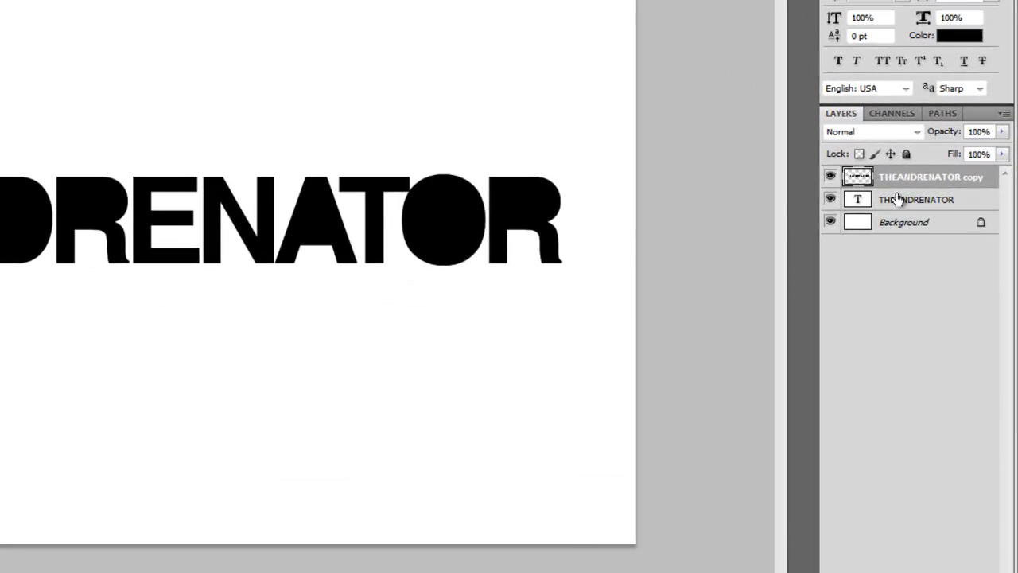
right_click(937, 262)
left_click(887, 252)
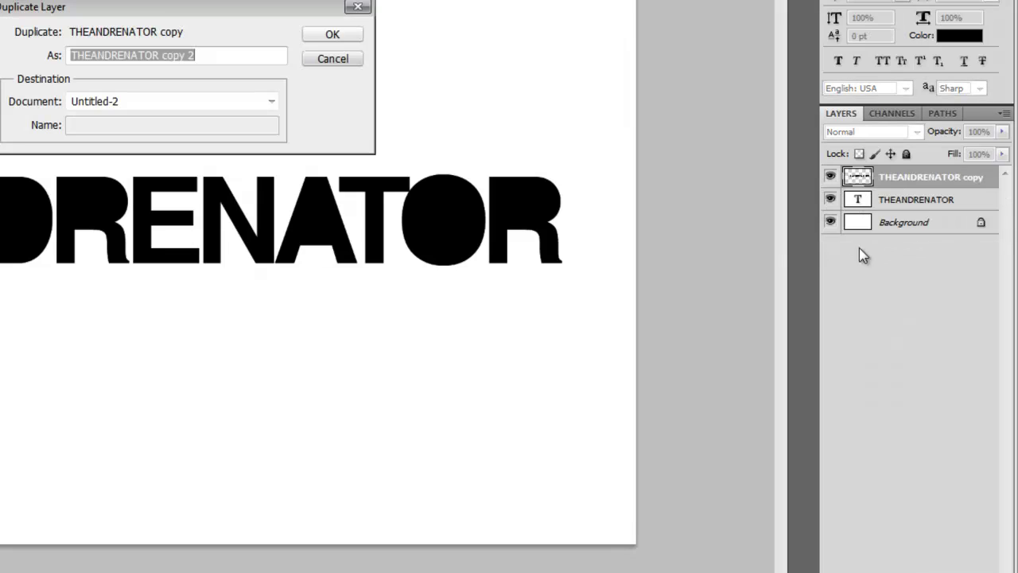
key("Return")
right_click(915, 182)
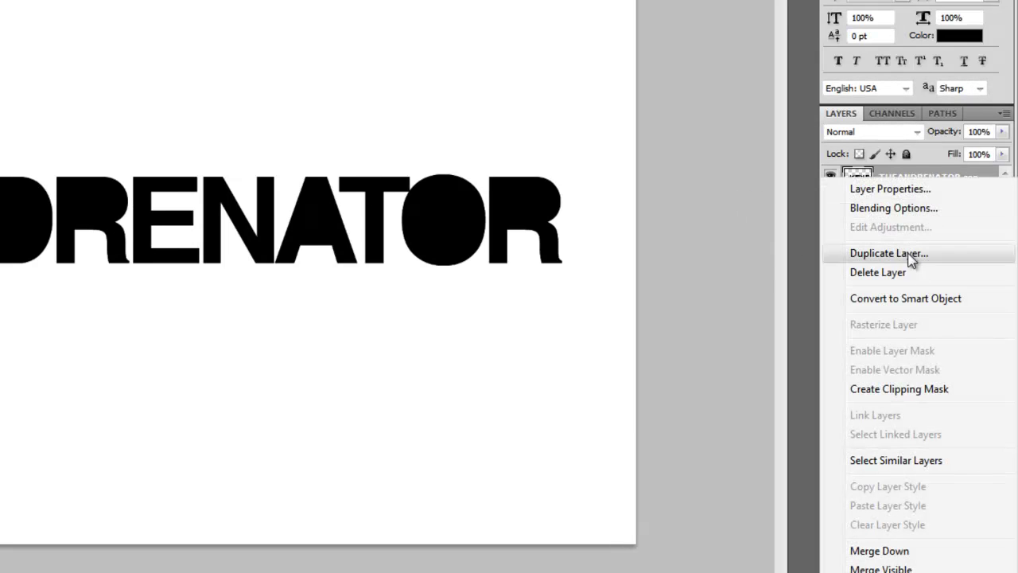
left_click(889, 253)
key("Return")
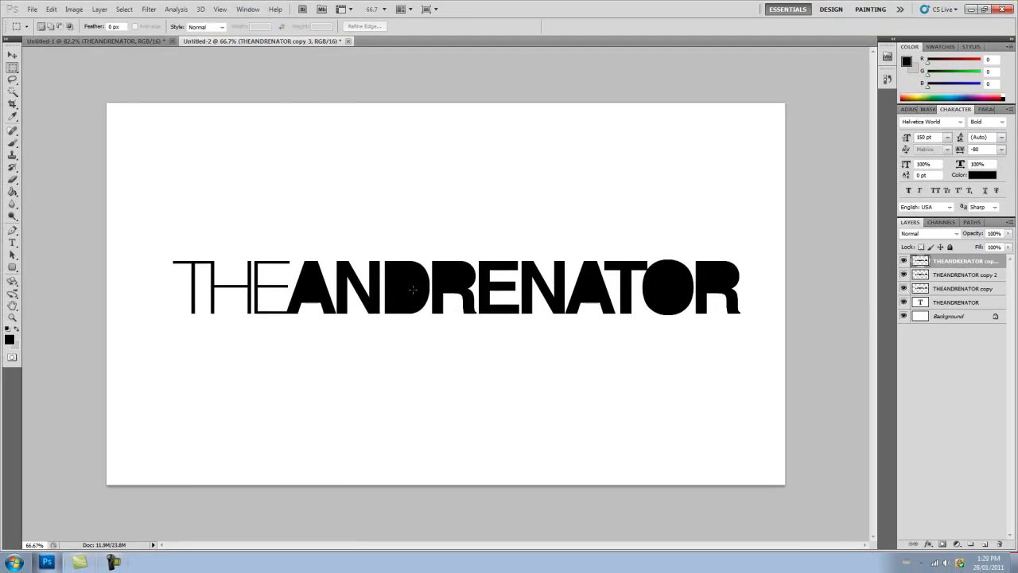
- Lighten THEANDRENATOR copy 3 to grey with Hue/Saturation Lightness 40, then compare visibility
left_click(73, 9)
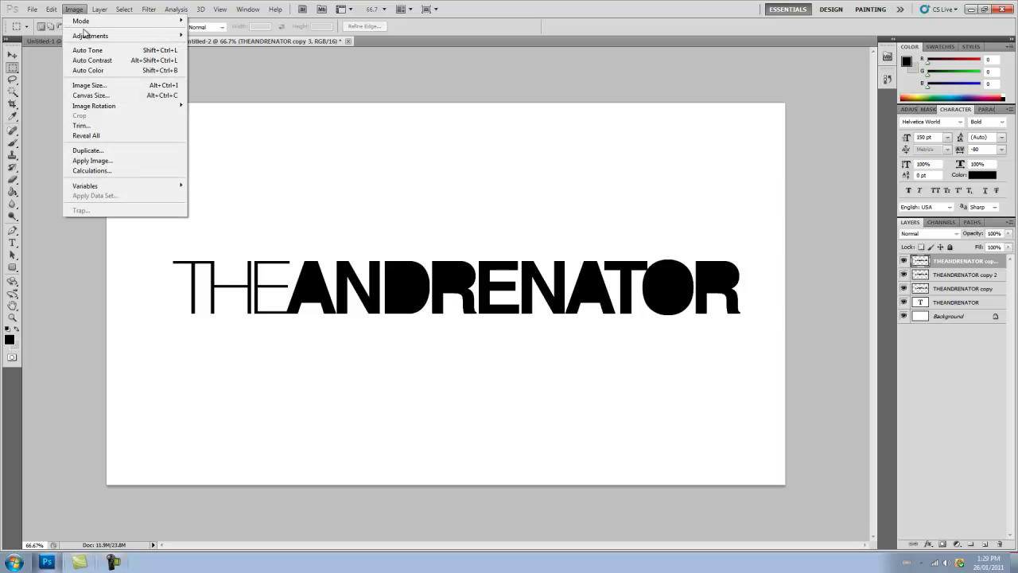
mouse_move(86, 37)
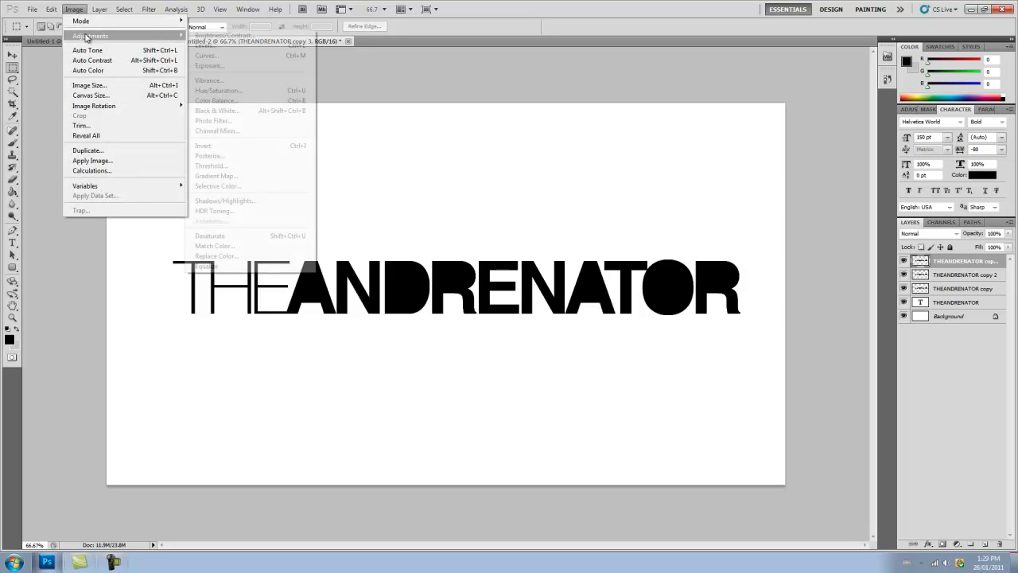
left_click(215, 93)
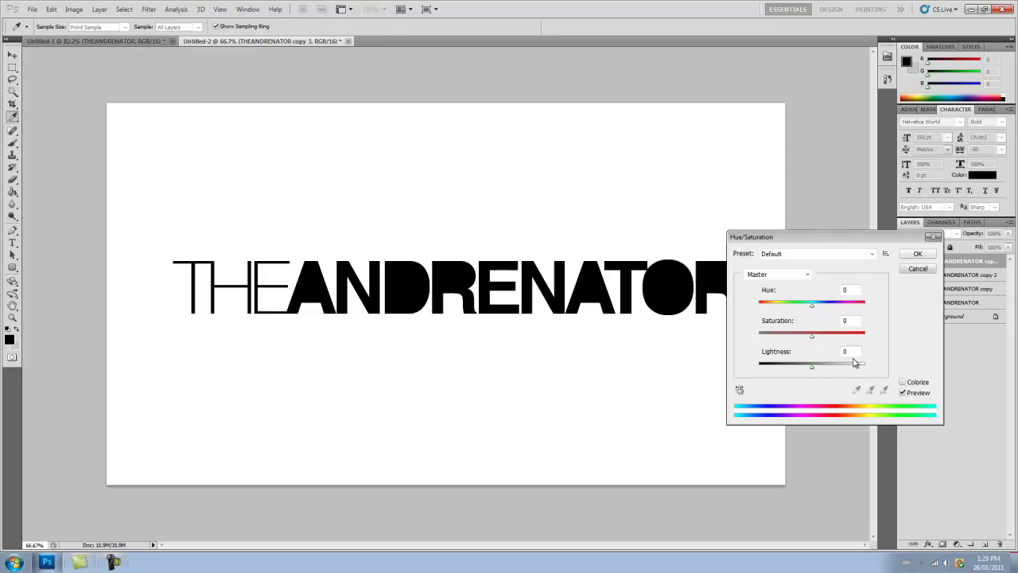
type("40")
key("Return")
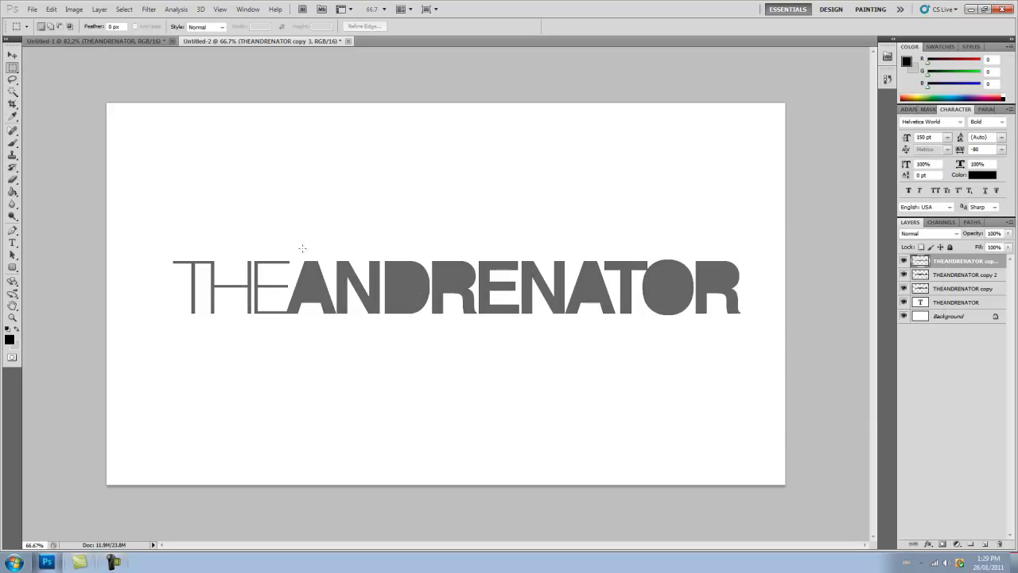
left_click(904, 260)
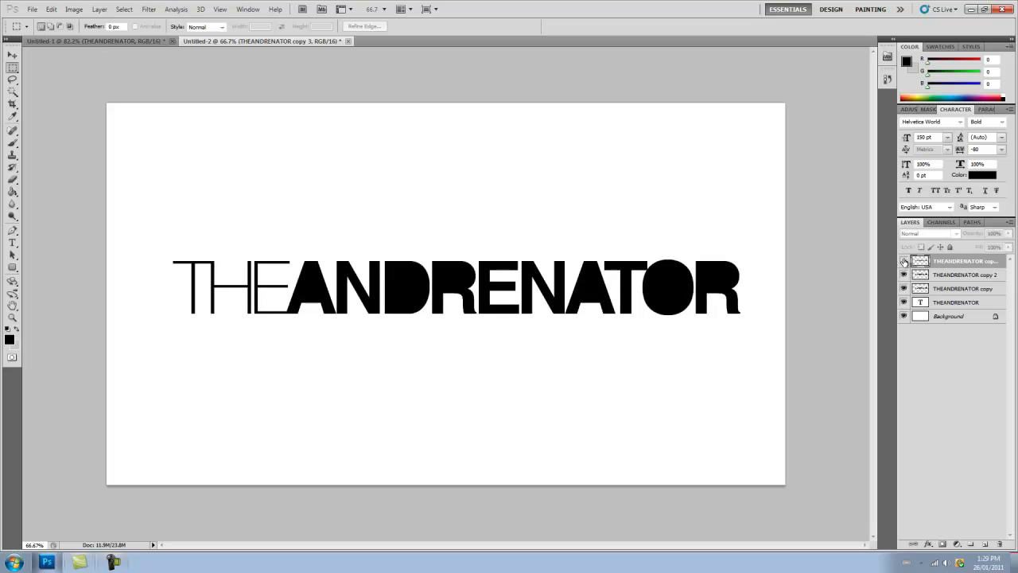
left_click(904, 261)
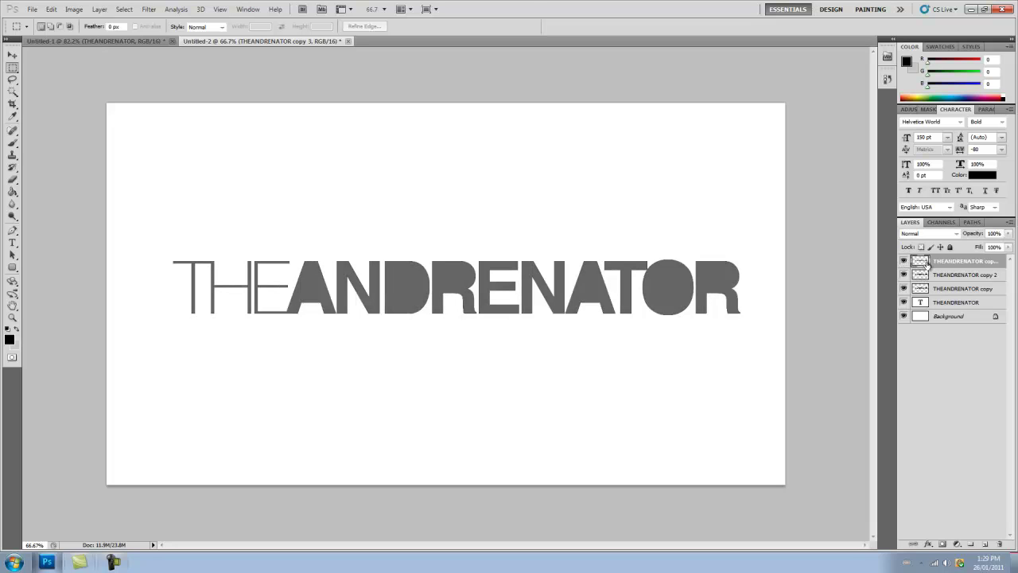
- Move copy 3 under copy 2, Gaussian-blur THEANDRENATOR copy ~28.9 px at 80% opacity, hide original text
left_click_drag(927, 265, 929, 280)
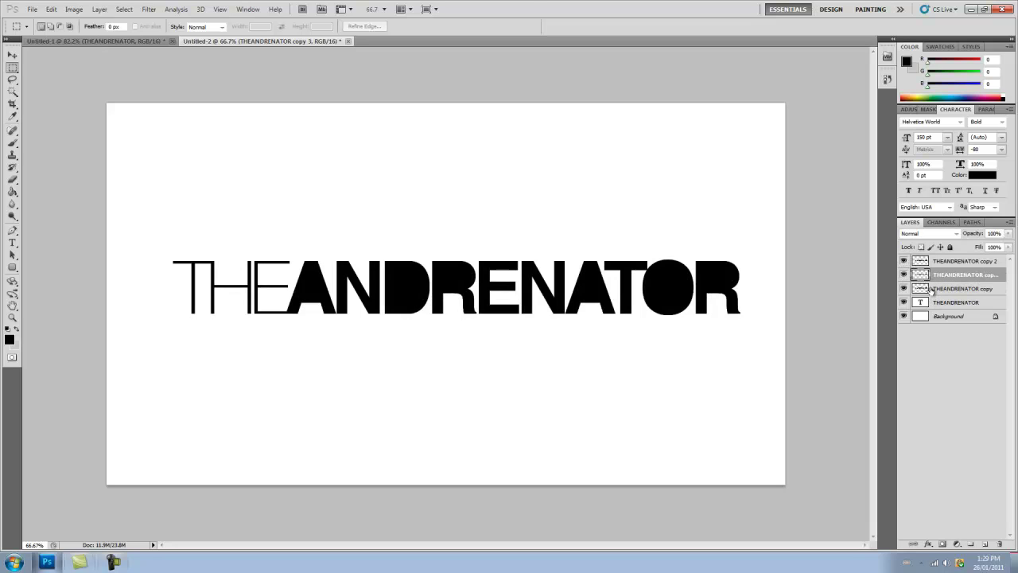
left_click(931, 290)
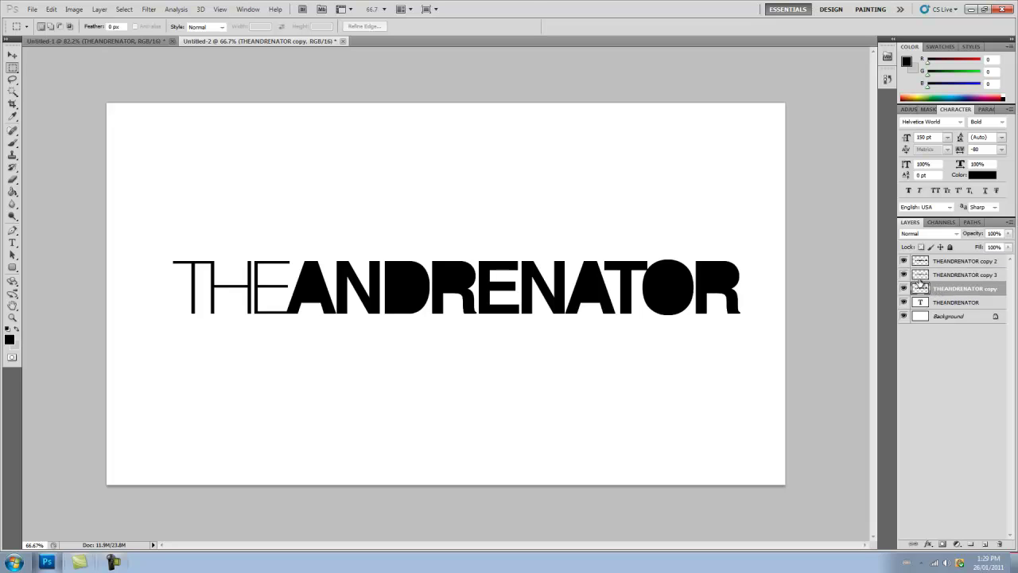
left_click(149, 10)
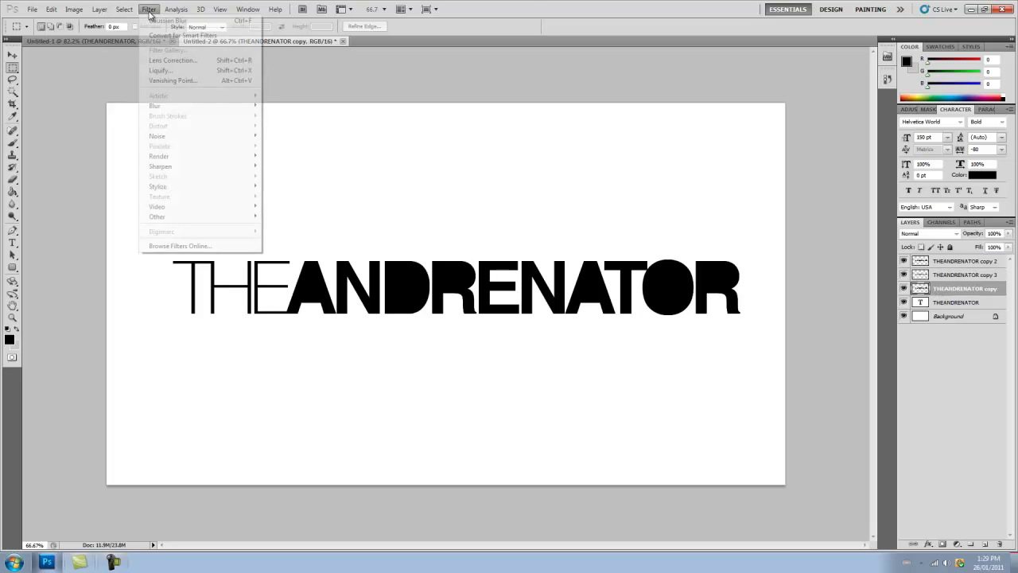
mouse_move(192, 108)
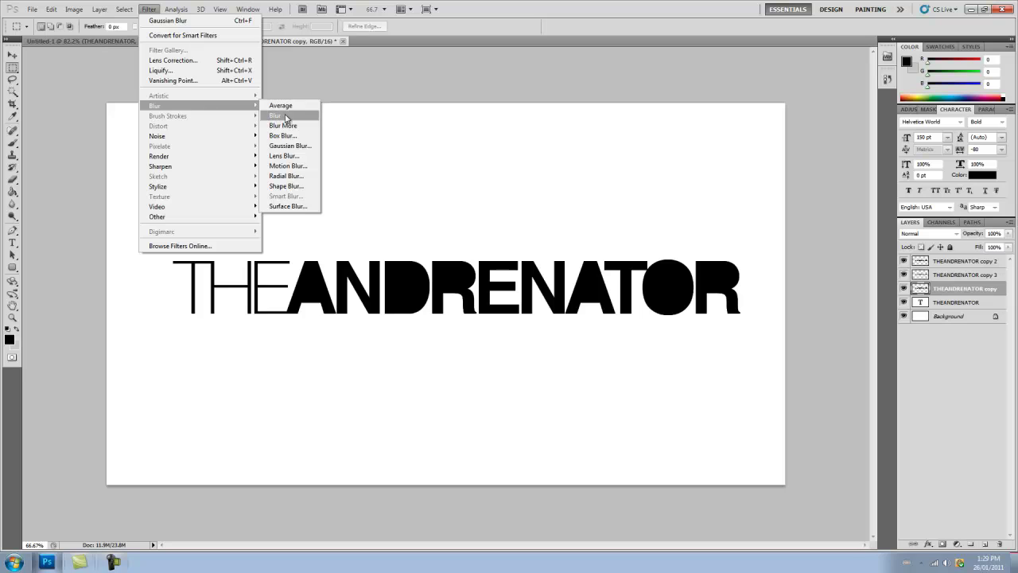
left_click(289, 148)
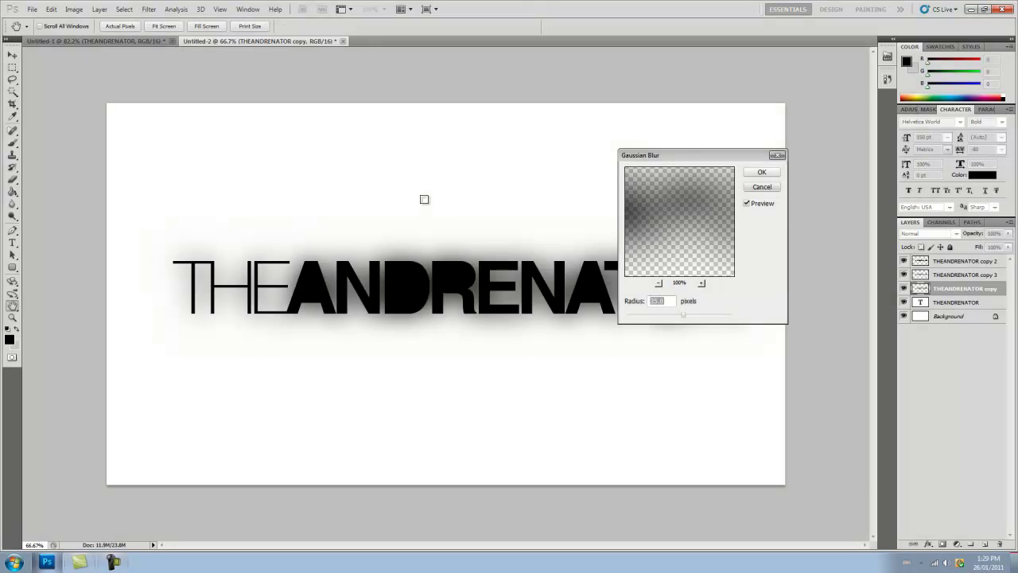
left_click_drag(667, 160, 730, 209)
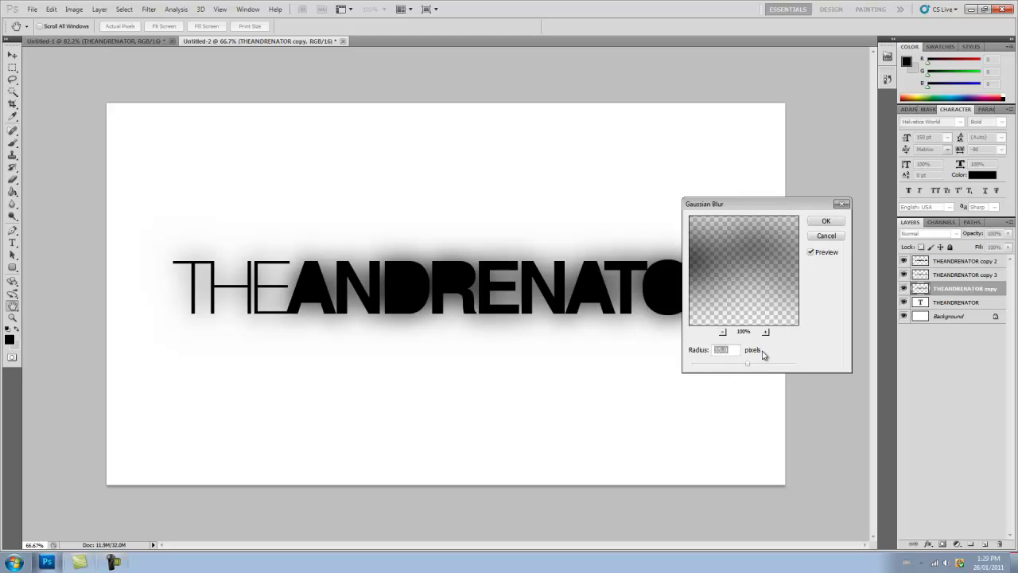
left_click_drag(734, 203, 703, 277)
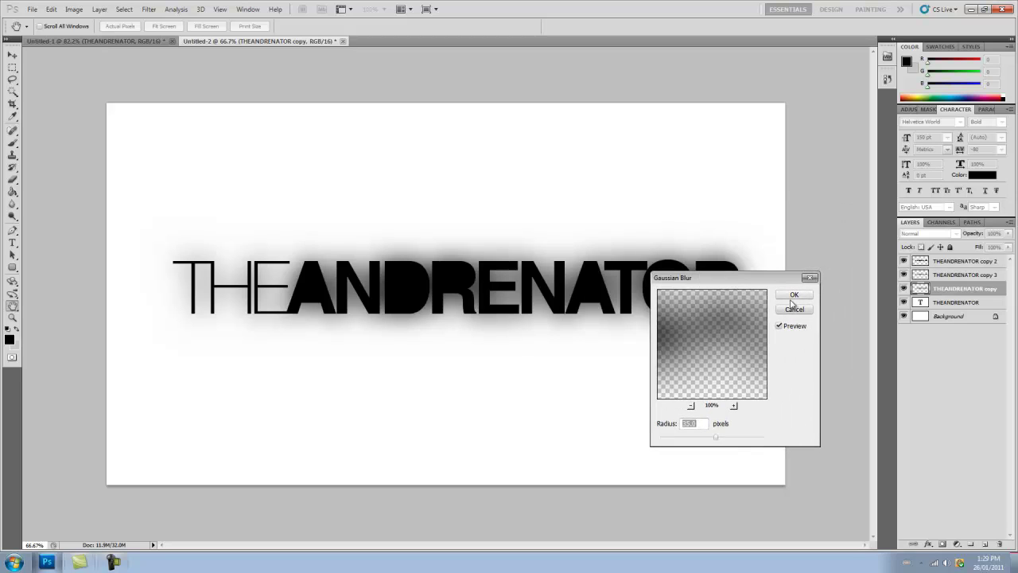
mouse_move(714, 438)
left_mouse_down()
mouse_move(673, 444)
mouse_move(727, 439)
mouse_move(714, 443)
left_mouse_up()
left_click(791, 296)
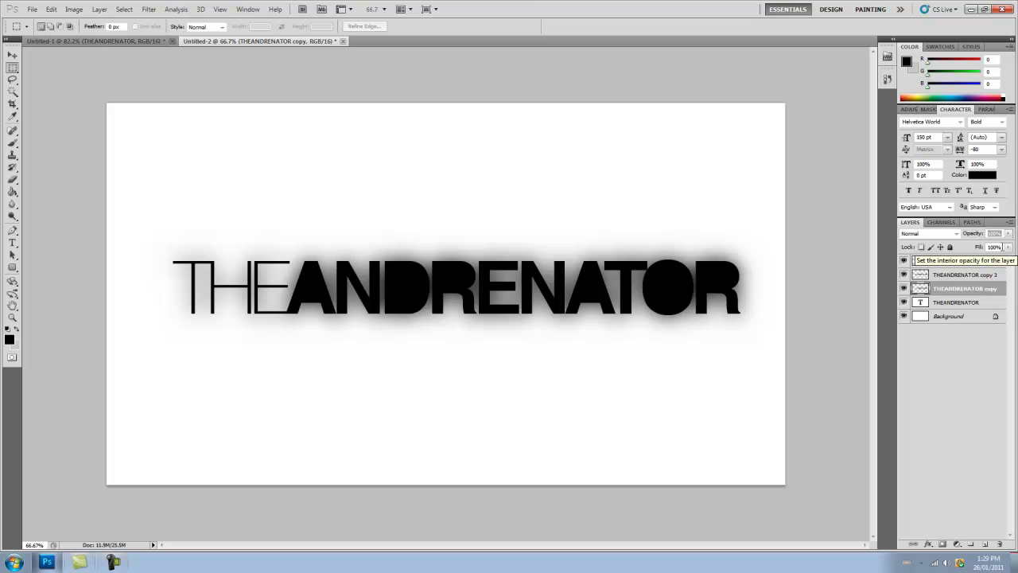
key("8")
key("alt+bracketleft")
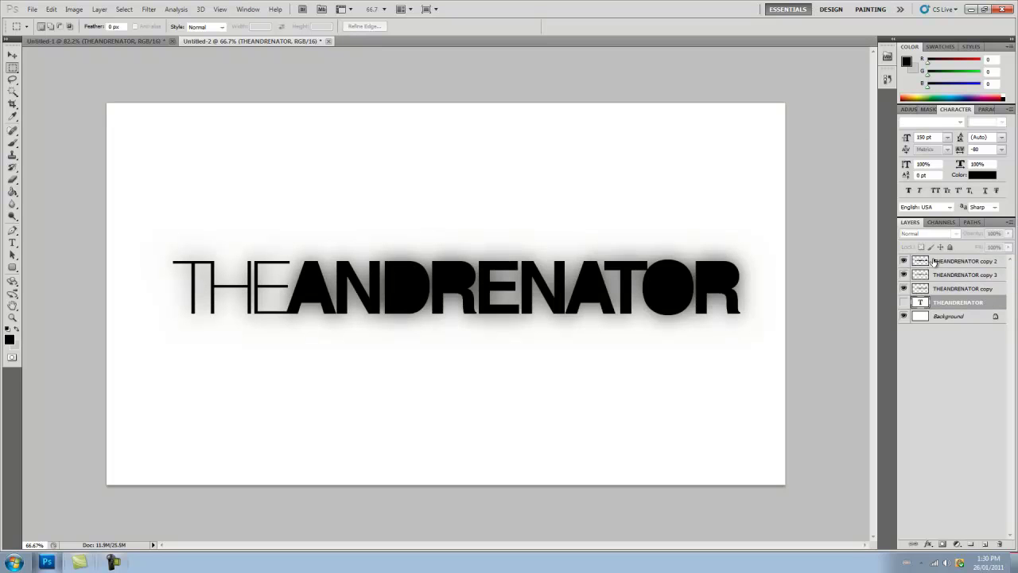
- On THEANDRENATOR copy 2, marquee horizontal bands across the letters and contract the selection by 1 pixel
left_click(938, 261)
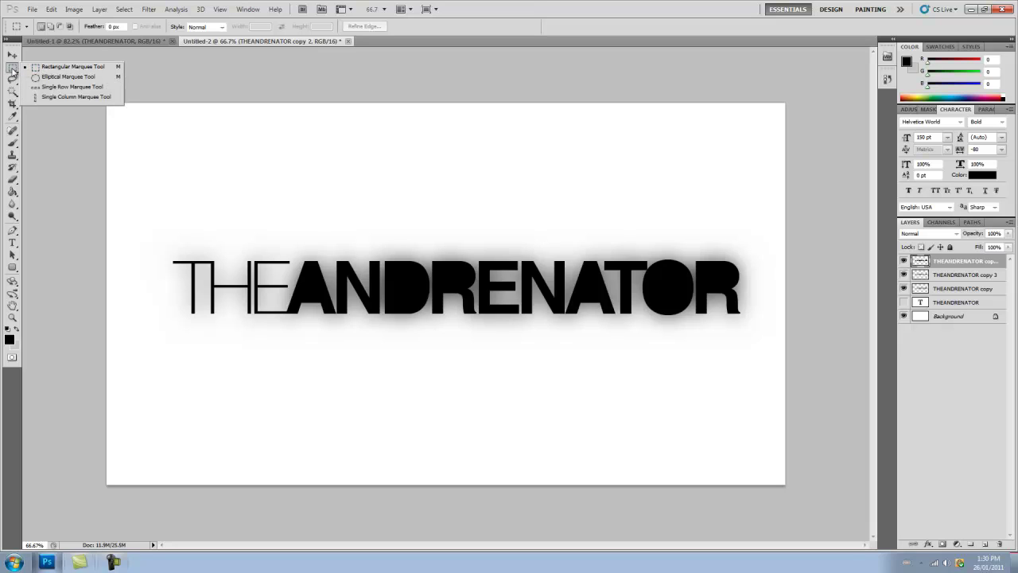
left_click(33, 69)
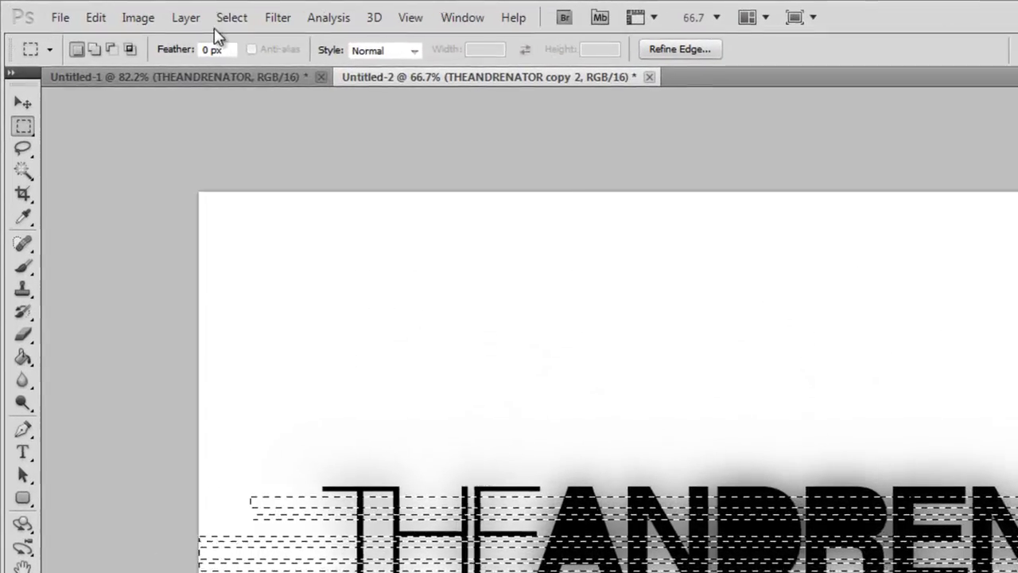
left_click(230, 17)
mouse_move(274, 238)
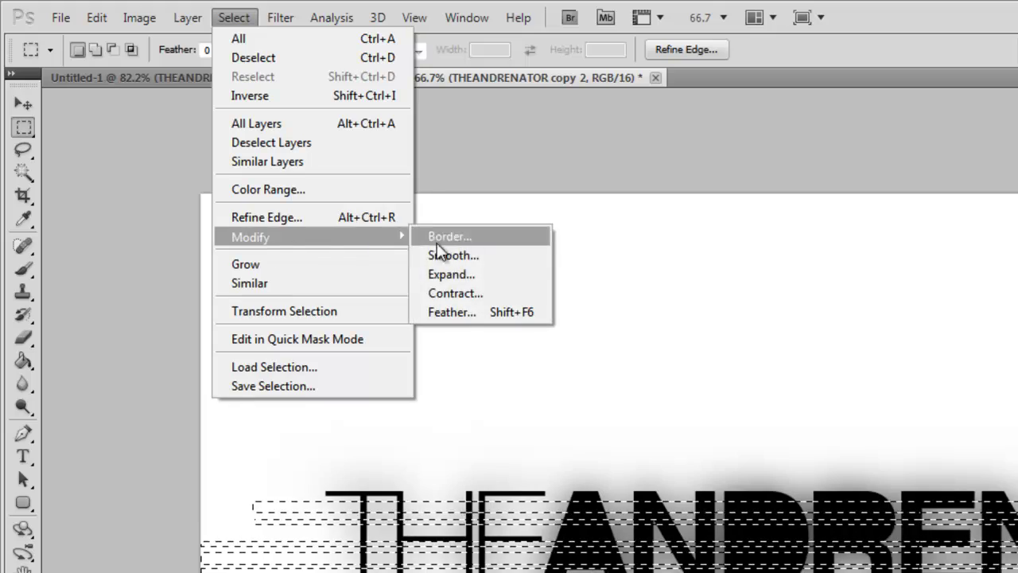
left_click(470, 294)
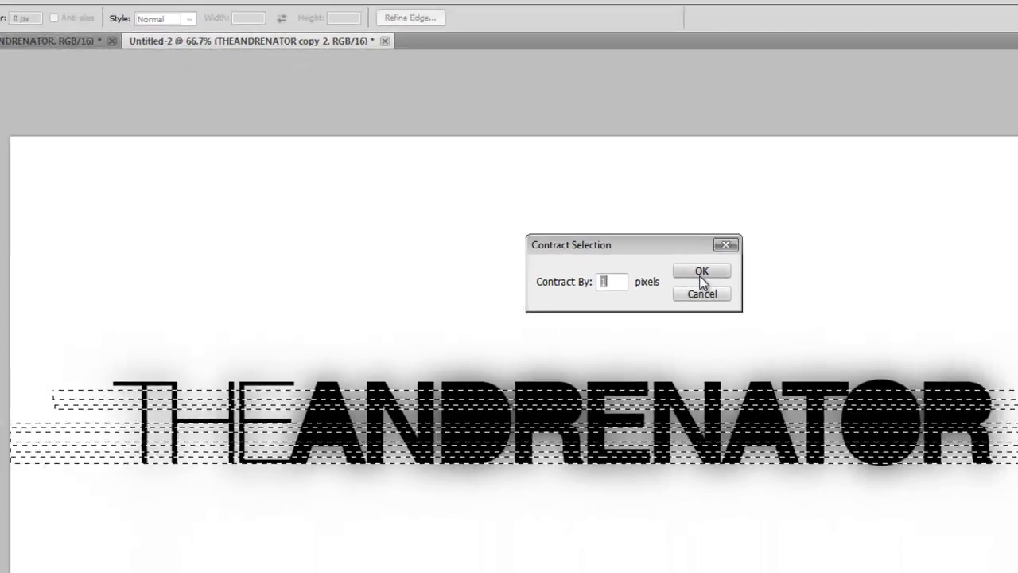
left_click(791, 320)
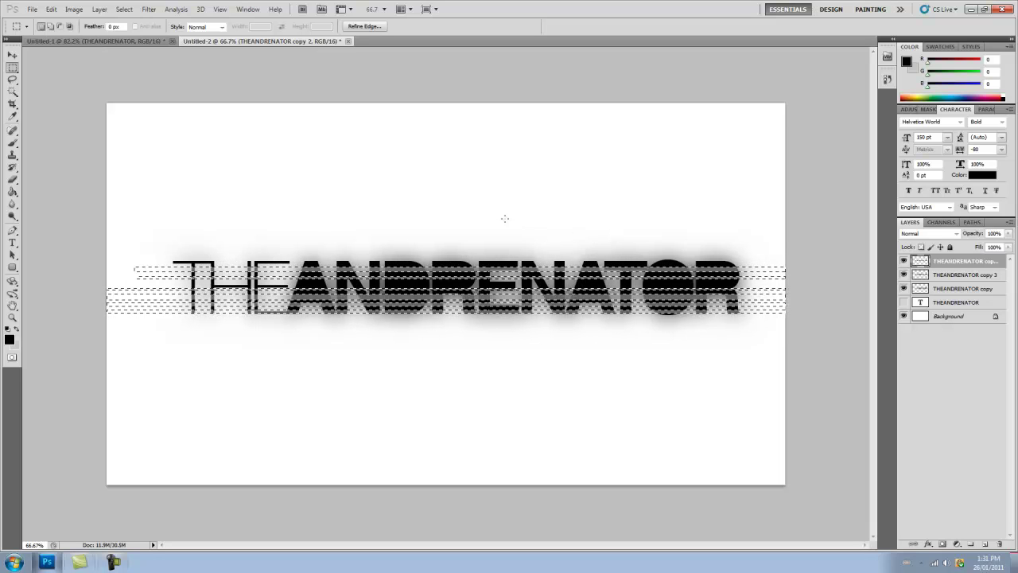
- Deselect, then select and duplicate the two striped lettering layers
key("ctrl+d")
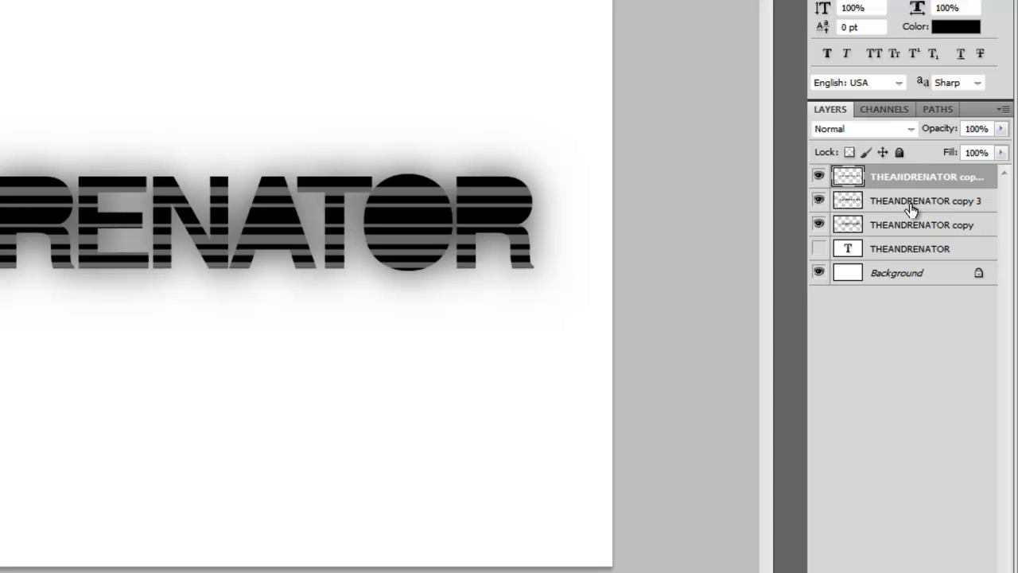
left_click(911, 209, "shift")
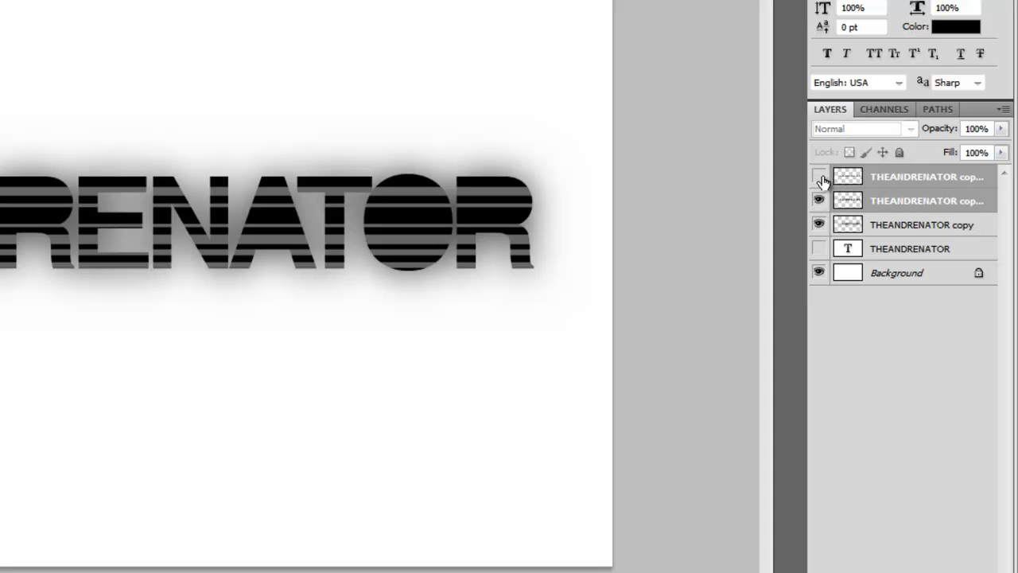
left_click(819, 177)
left_click(818, 201)
left_click(818, 200)
right_click(944, 205)
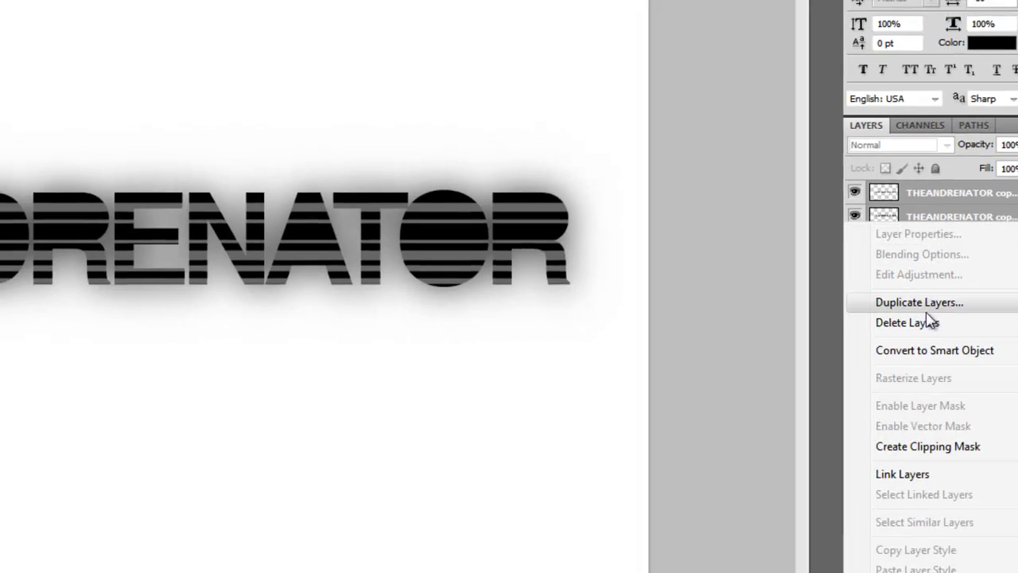
left_click(925, 309)
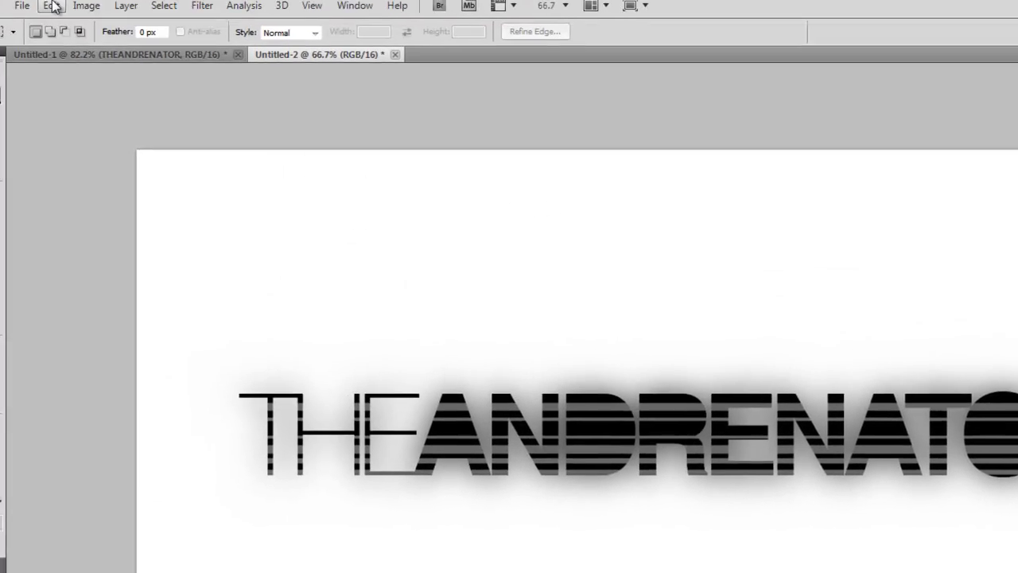
- Flip the duplicate vertically and move it just below the original lettering
left_click(78, 14)
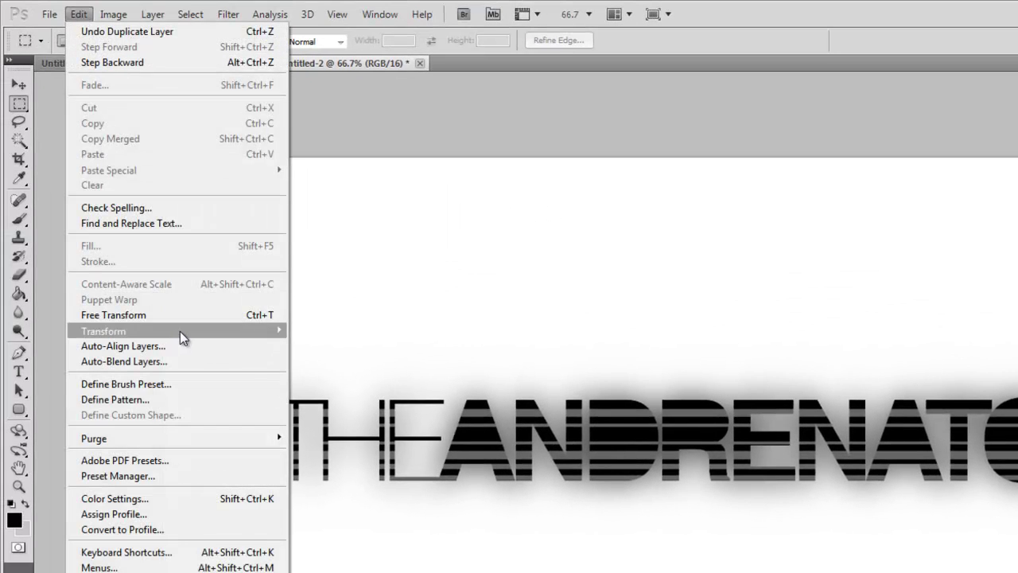
mouse_move(180, 331)
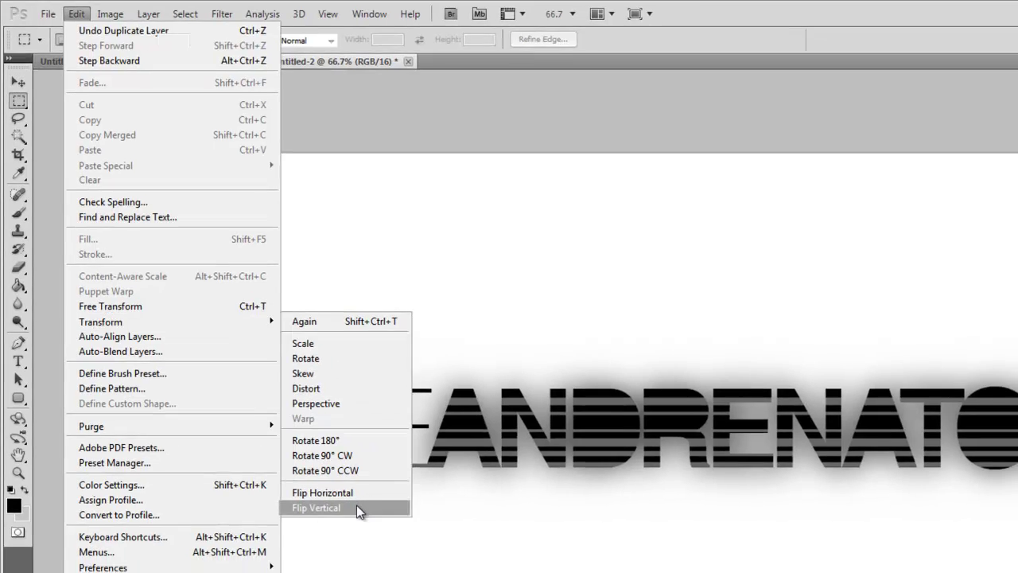
left_click(367, 521)
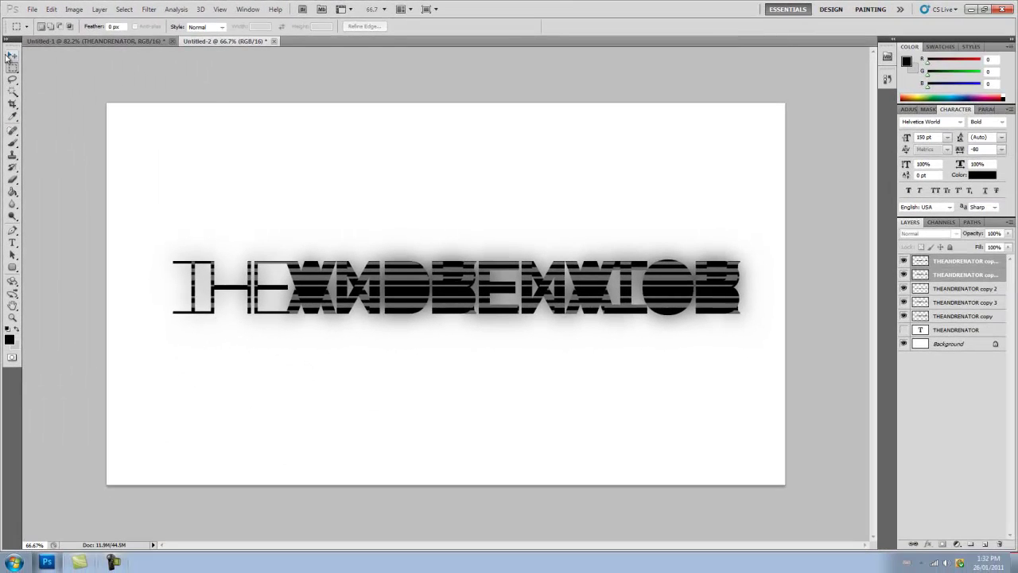
left_click(11, 55)
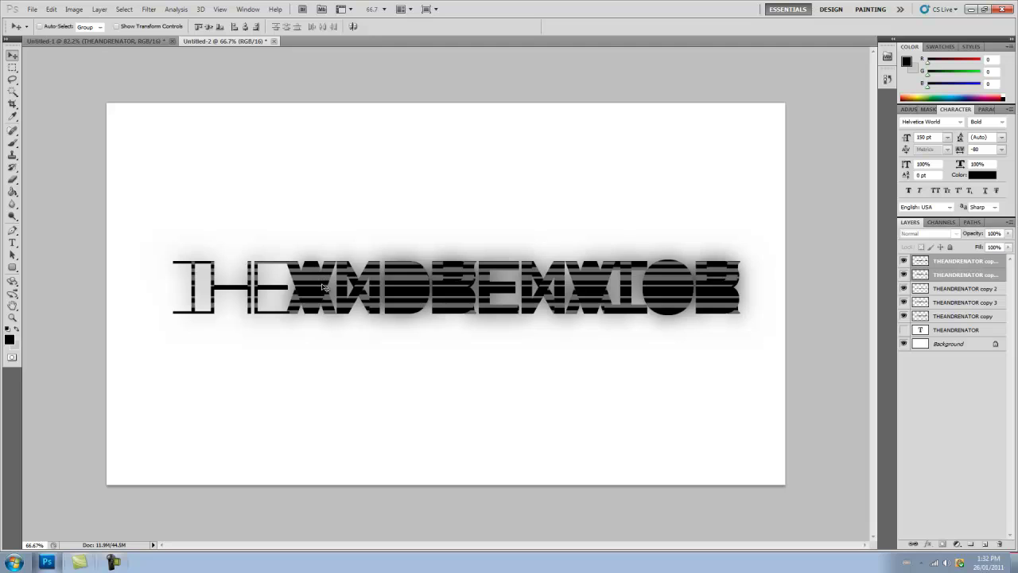
left_click_drag(330, 281, 333, 330)
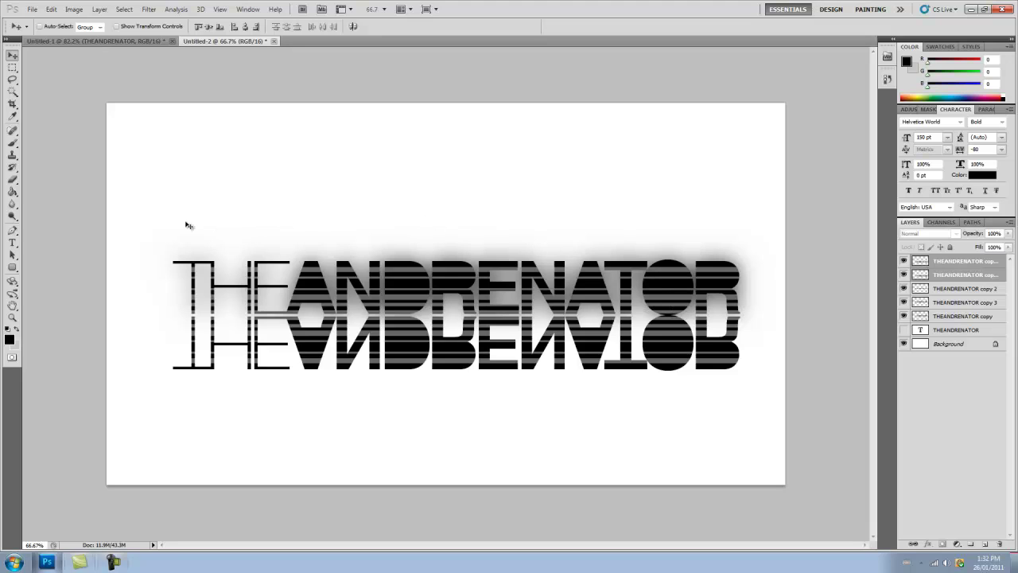
- Delete a 30-pixel feathered lower selection from the reflection layers so they fade out
left_click(12, 68)
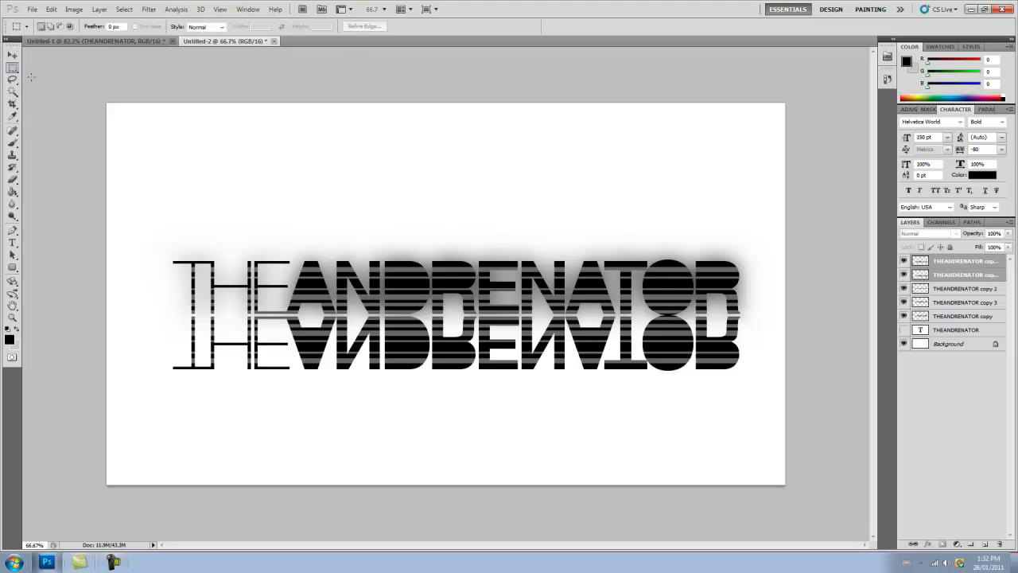
left_click(943, 293)
left_click(924, 265)
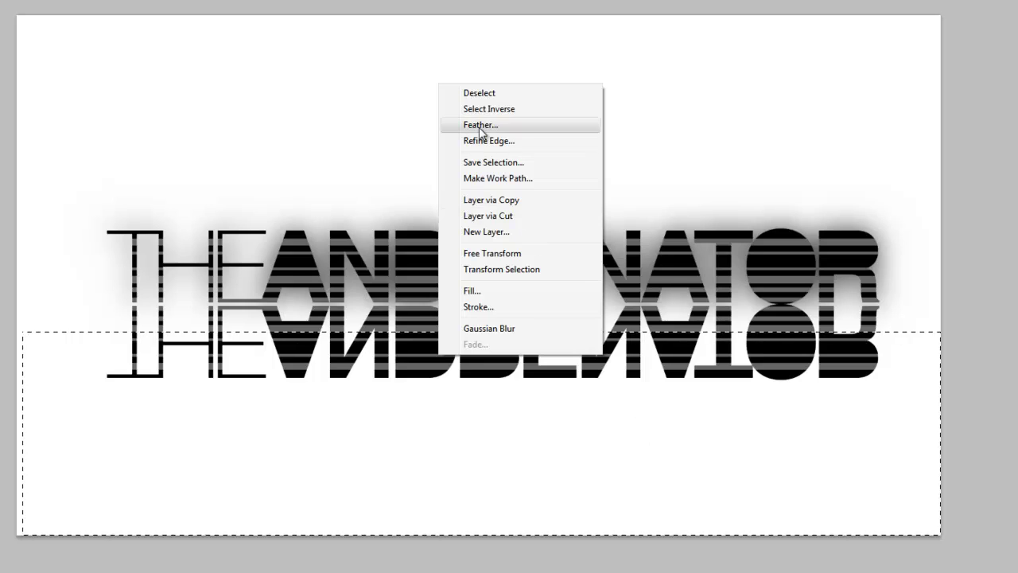
left_click(481, 125)
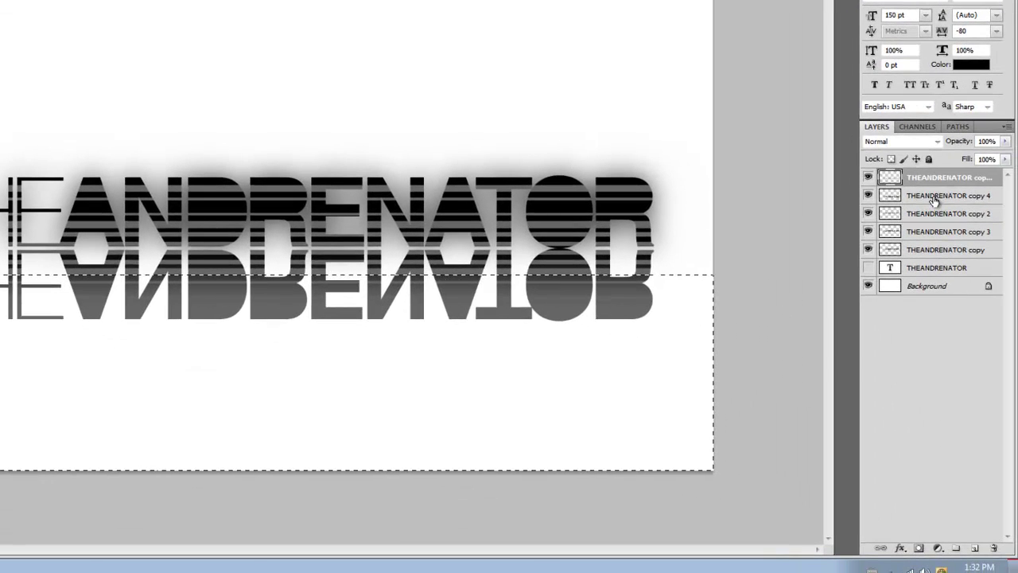
left_click(935, 199)
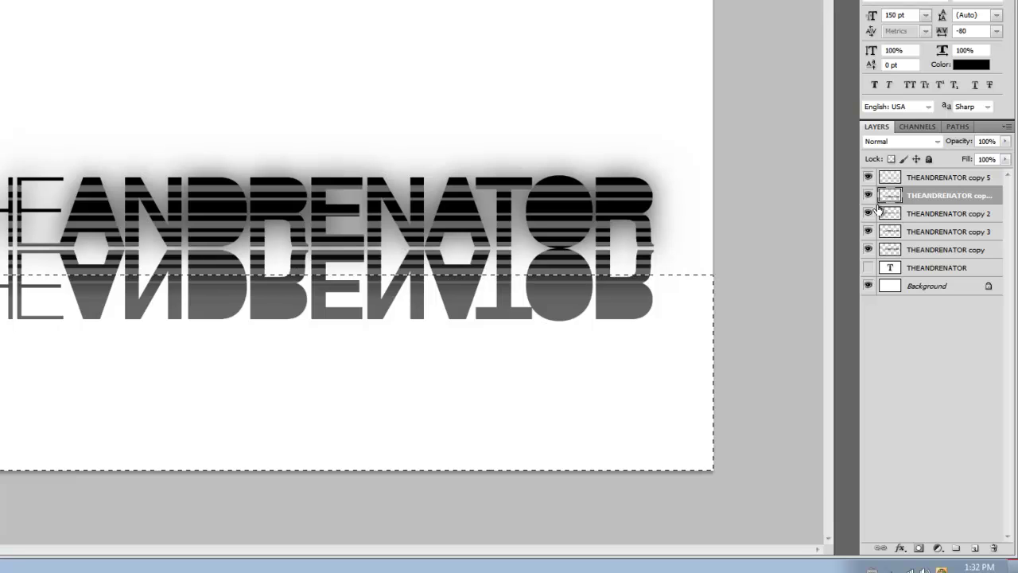
key("Delete")
key("ctrl+d")
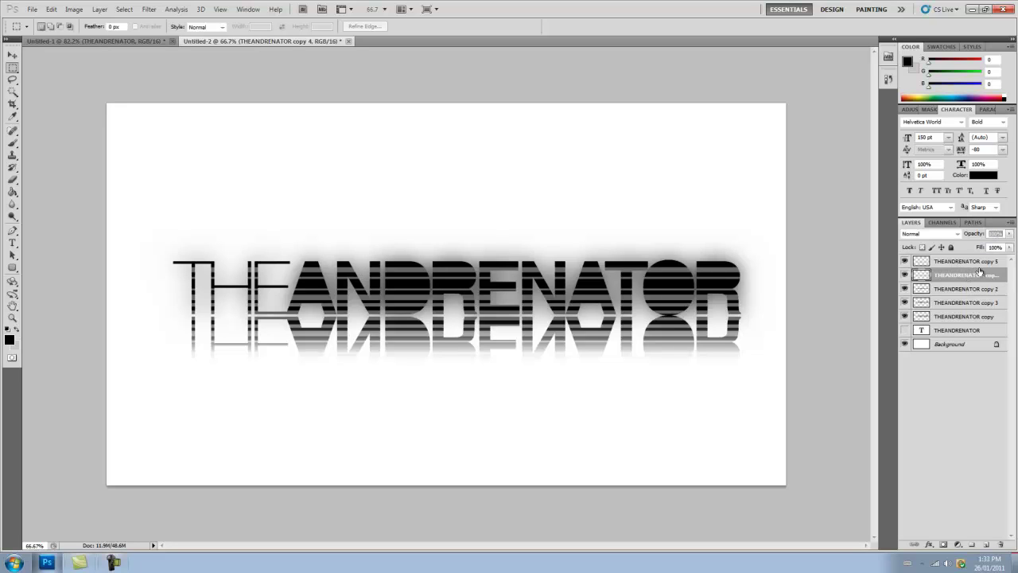
- Set the THEANDRENATOR copy 4 and copy 5 reflection layers to 30% opacity
type("30")
key("Return")
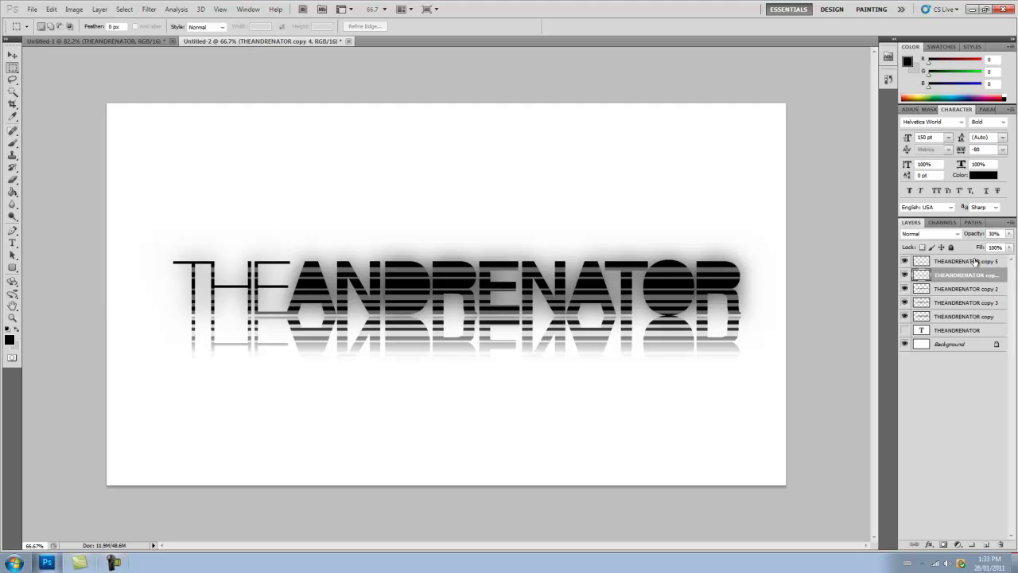
left_click(975, 263)
type("30")
key("Return")
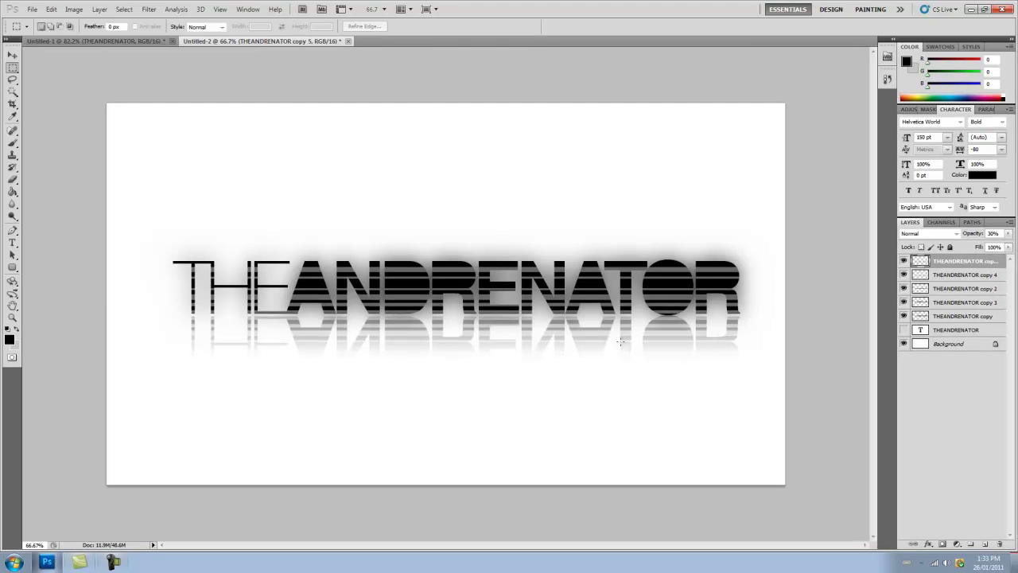
- On the Background layer with the Gradient Tool, set the foreground colour to f7f7f7
left_click(944, 346)
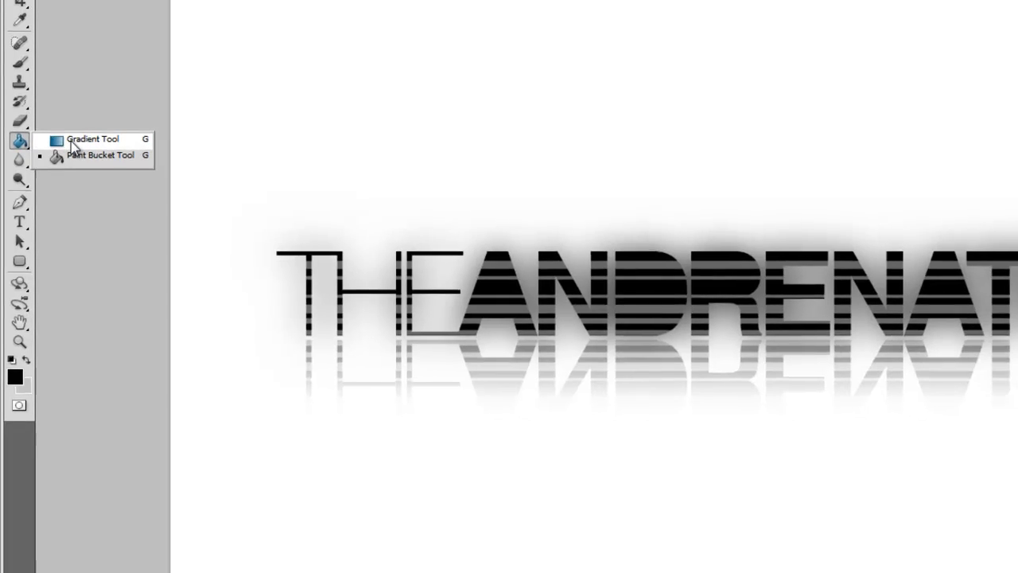
left_click(73, 133)
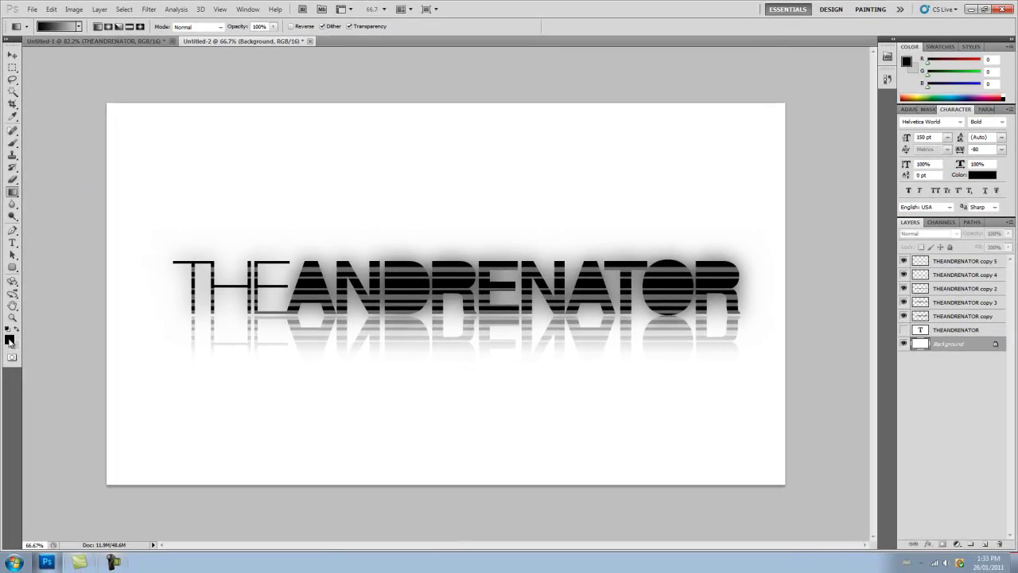
left_click(10, 338)
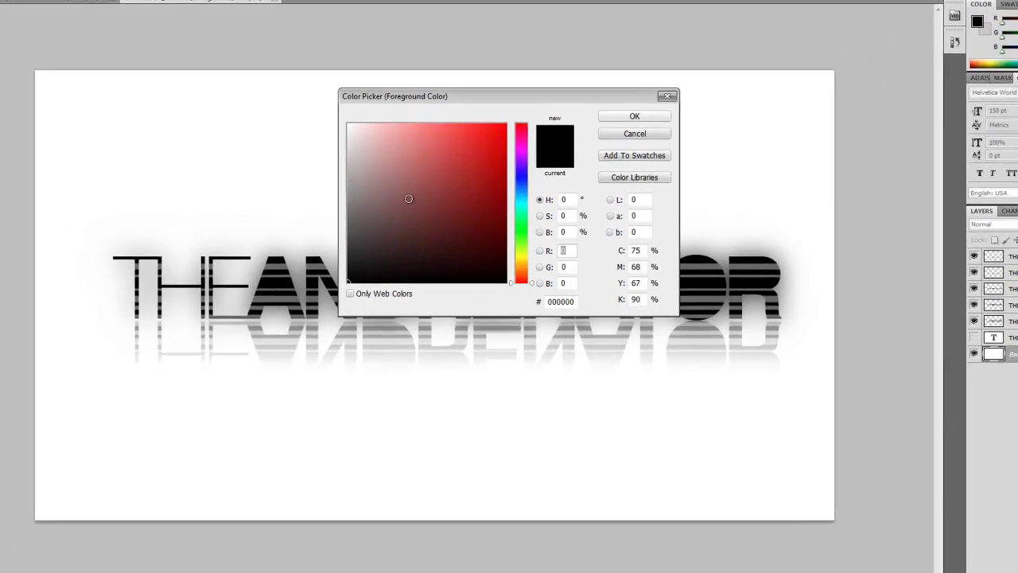
left_click_drag(425, 214, 337, 81)
left_click_drag(382, 143, 313, 123)
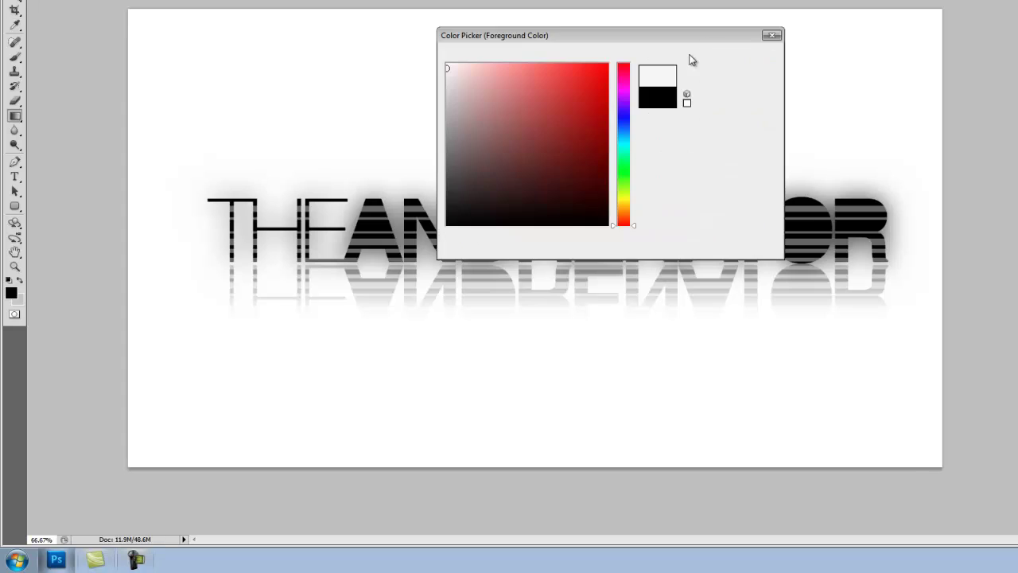
left_click(716, 68)
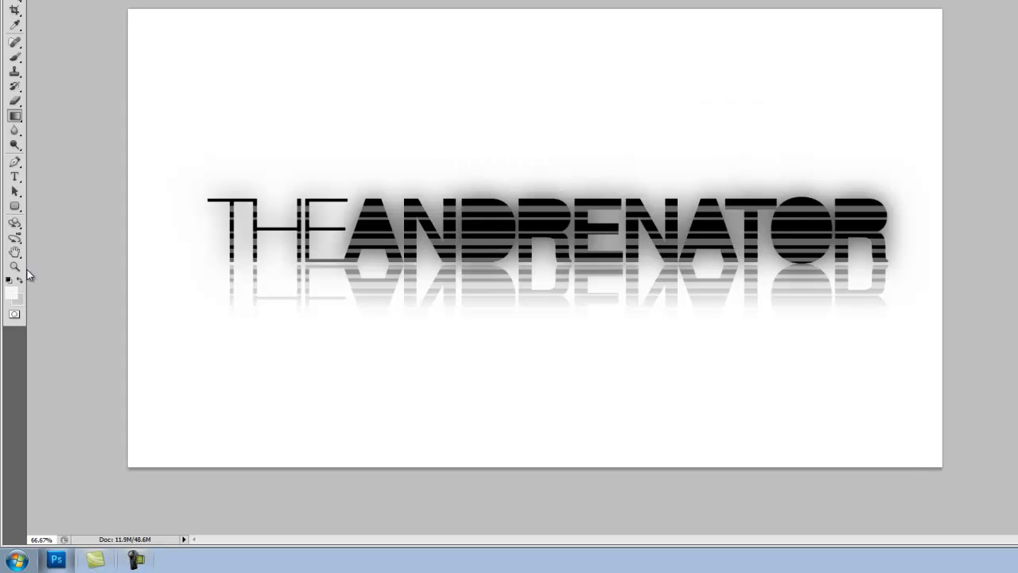
- Set the background colour to c8c6c7 and drag the gradient from top to bottom
left_click(18, 302)
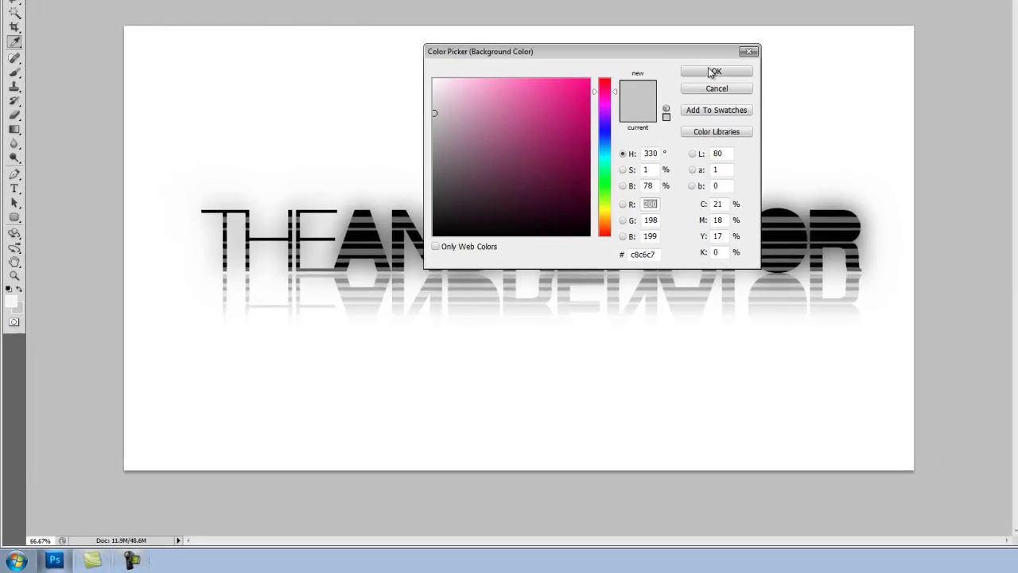
left_click(738, 56)
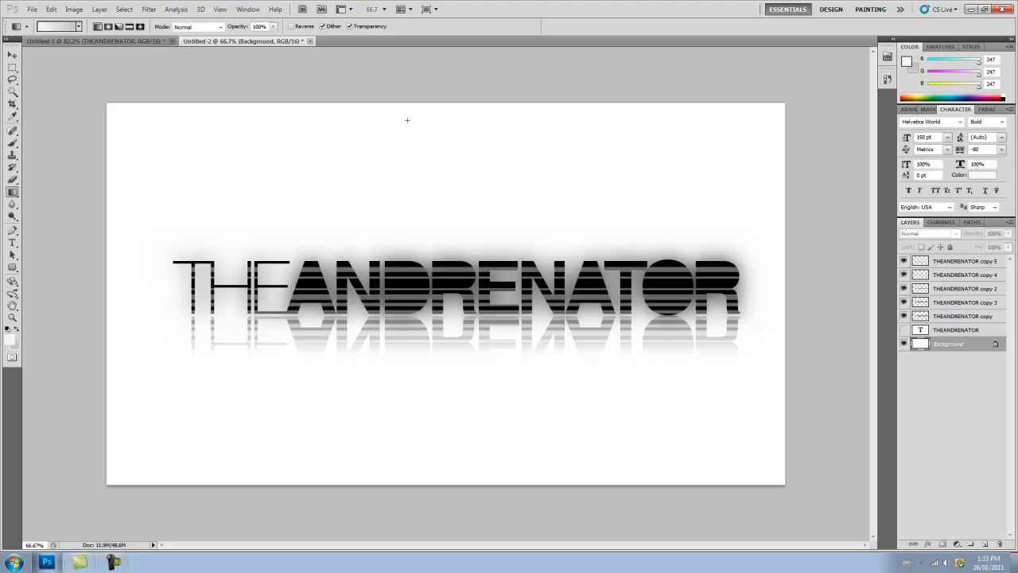
left_click_drag(408, 120, 401, 466)
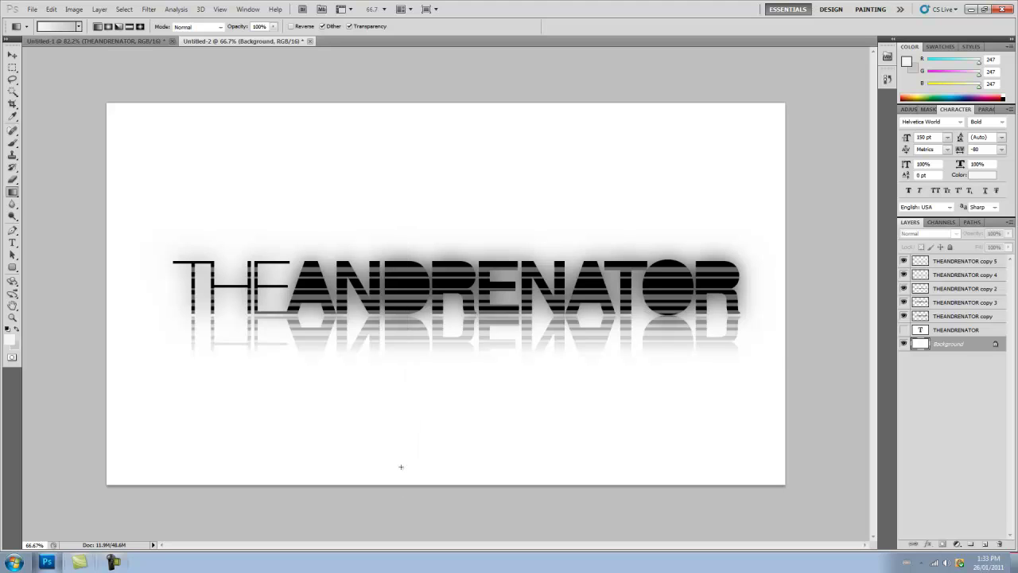